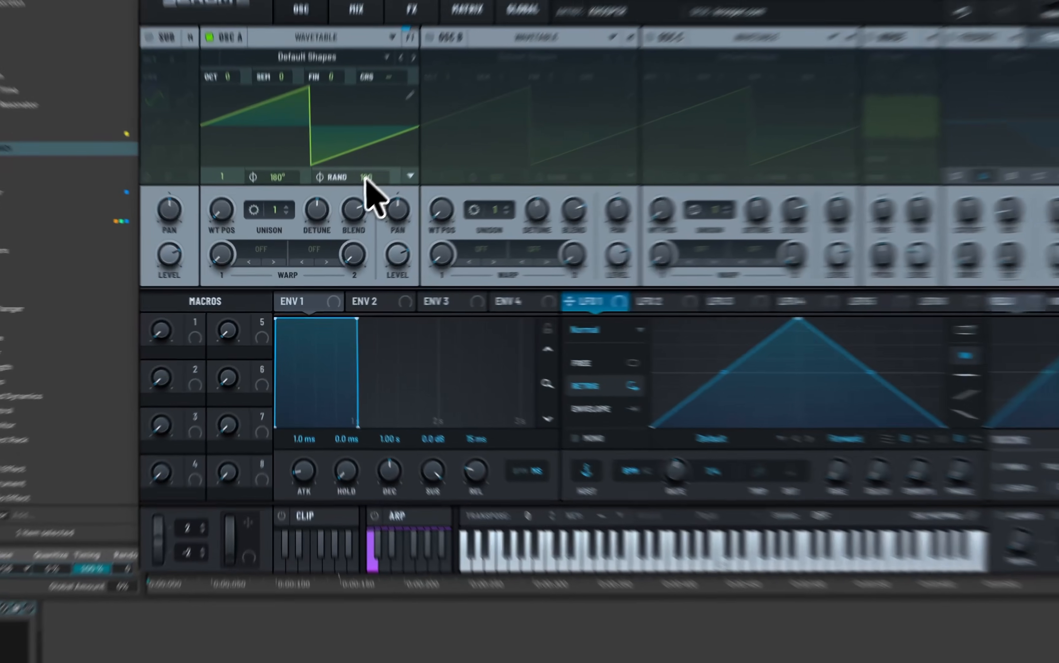
Step: In Osc A, set the random phase to 0, move the wavetable position to the sine shape at frame 2, and lower the level to zero
{"action": "left_click_drag", "start_coordinate": [364, 213], "coordinate": [346, 355]}
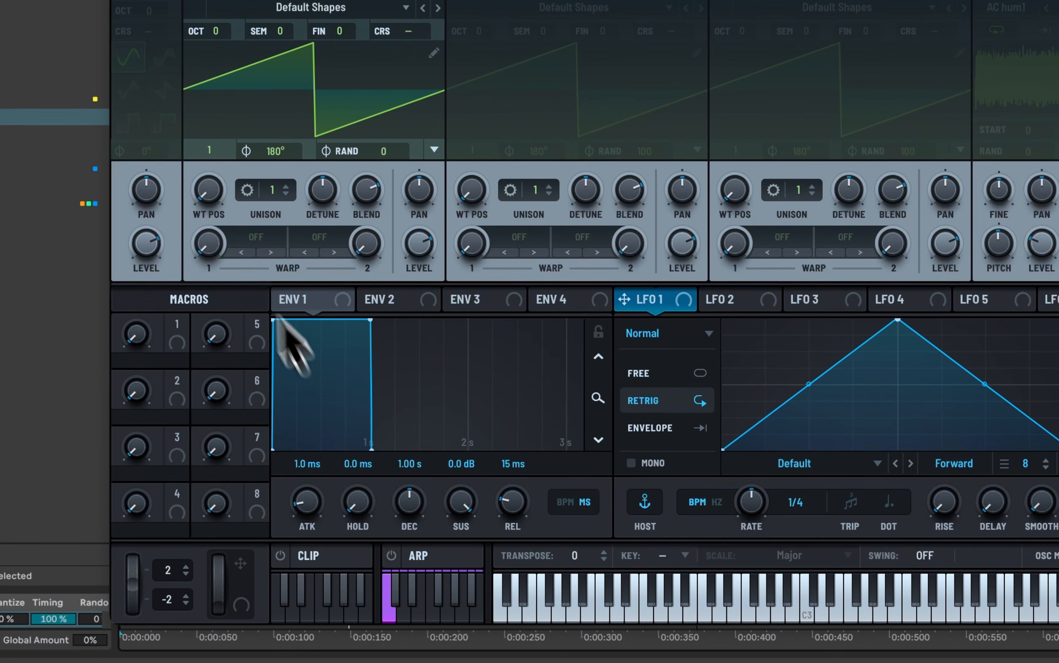
{"action": "left_click_drag", "start_coordinate": [209, 200], "coordinate": [213, 163]}
{"action": "left_click_drag", "start_coordinate": [417, 245], "coordinate": [400, 514]}
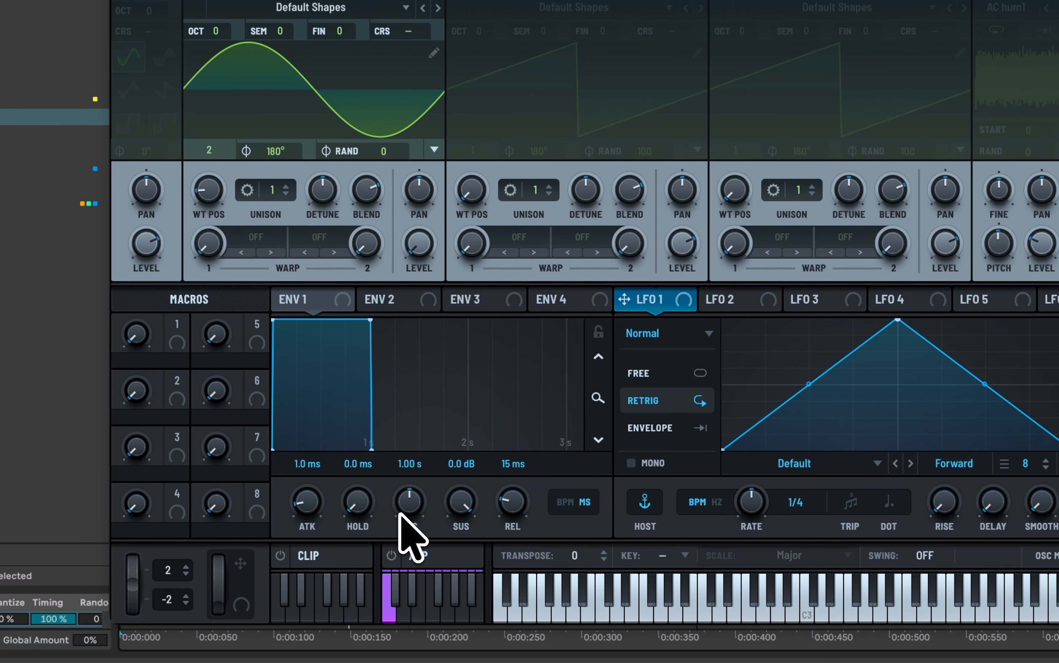
Step: Set LFO 1 to Envelope mode and shape its start as a short curved drop from maximum to zero
{"action": "left_click", "coordinate": [679, 427]}
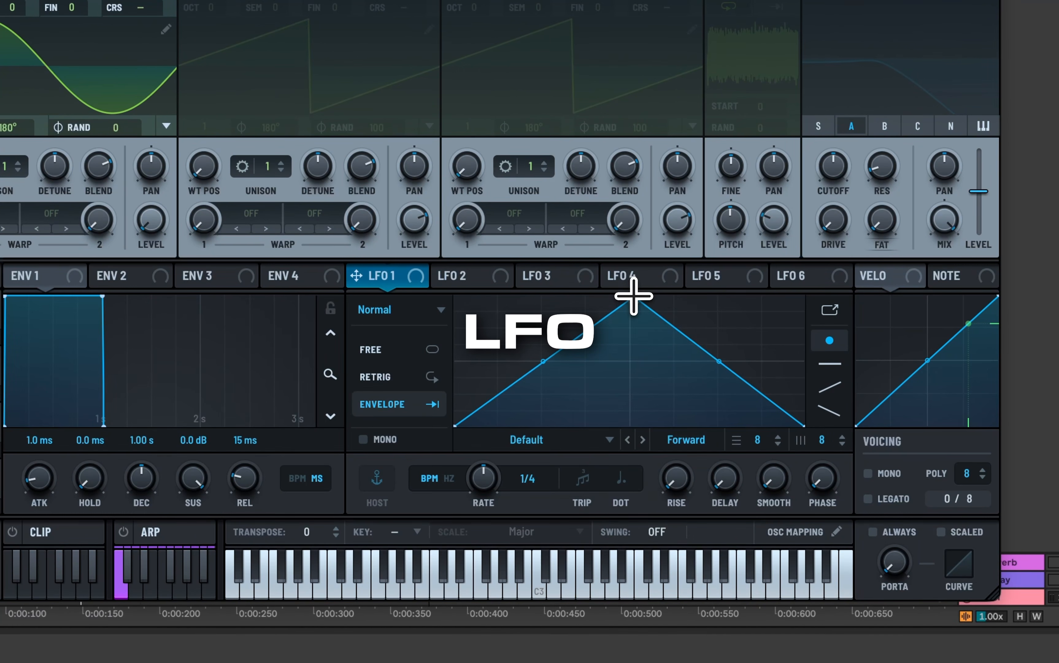
{"action": "left_click_drag", "start_coordinate": [634, 295], "coordinate": [432, 229]}
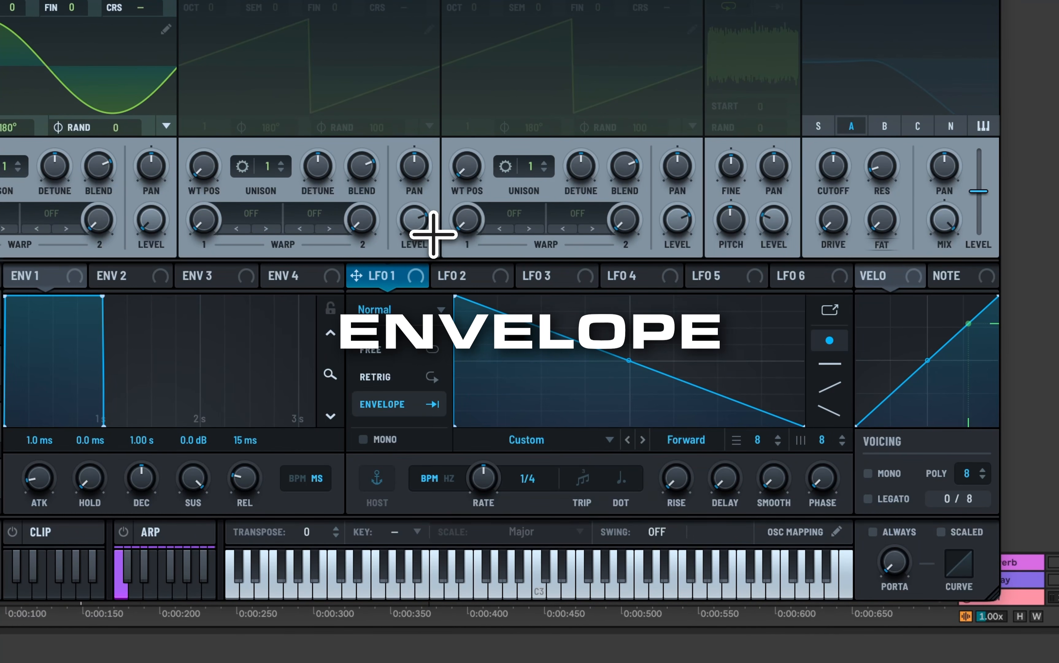
{"action": "left_click_drag", "start_coordinate": [804, 425], "coordinate": [514, 427]}
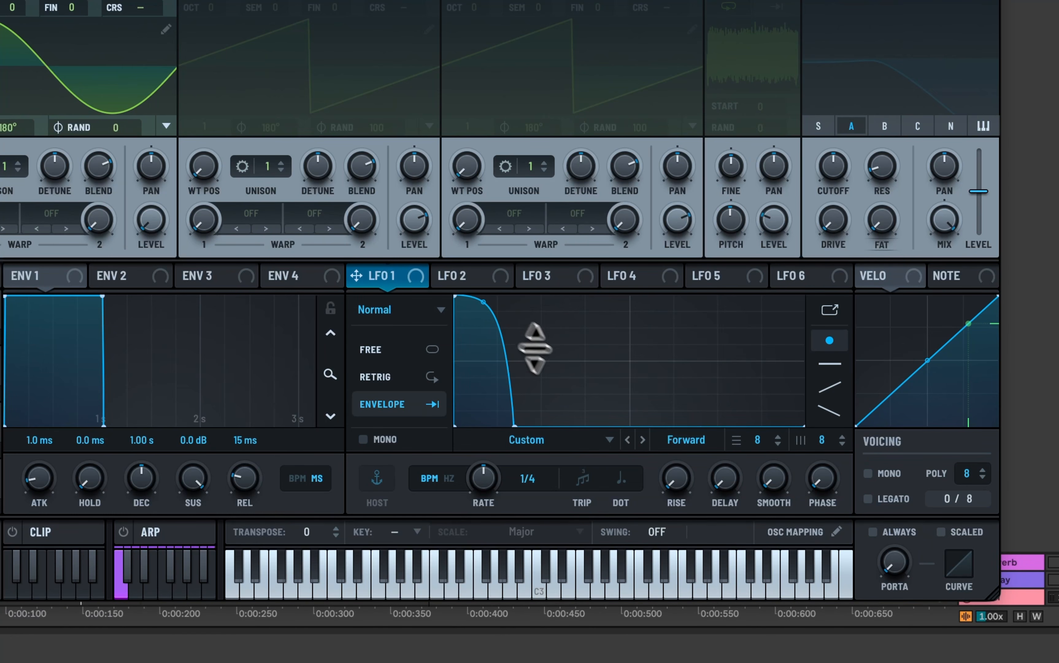
Step: Draw a steep curved rise at LFO 1's midpoint held at maximum to the end, and assign LFO 1 to Osc A's level
{"action": "double_click", "coordinate": [595, 417]}
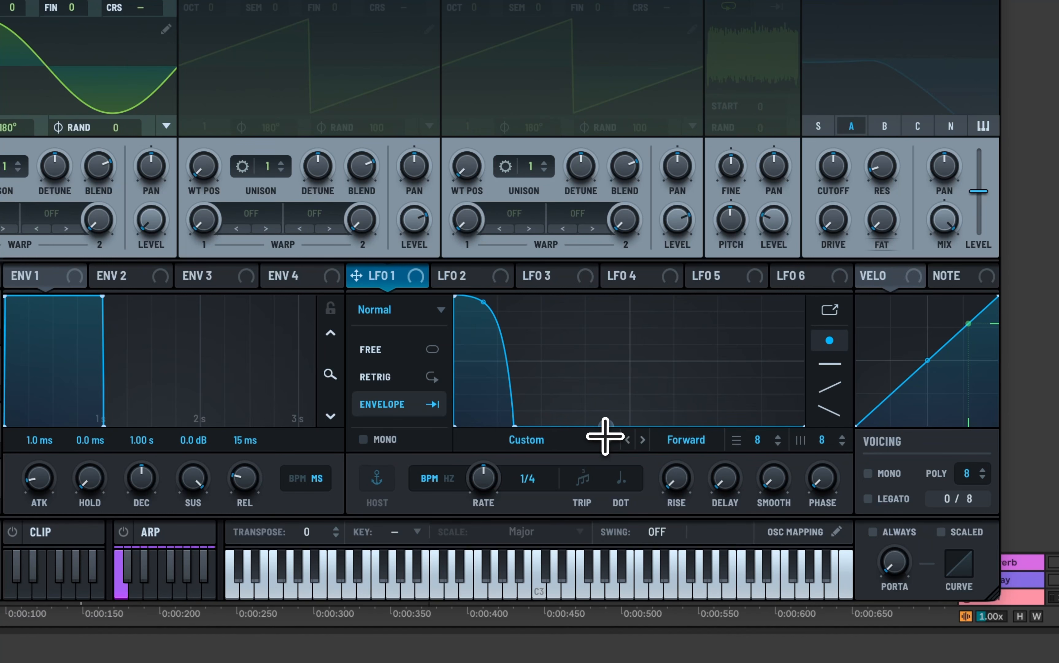
{"action": "left_click_drag", "start_coordinate": [630, 424], "coordinate": [629, 289]}
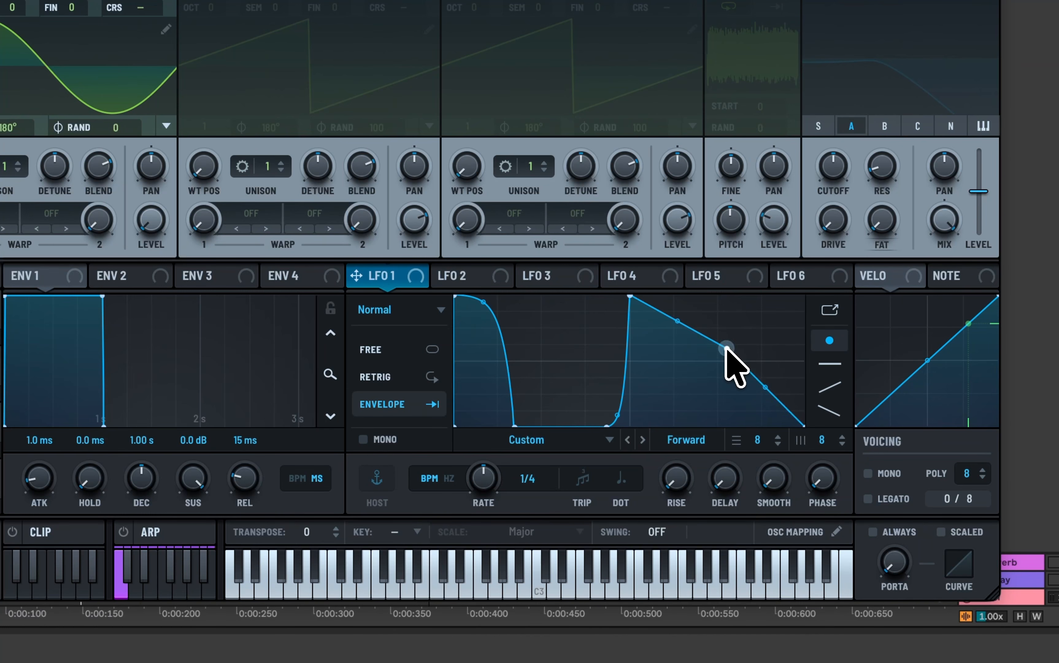
{"action": "left_click_drag", "start_coordinate": [726, 349], "coordinate": [831, 254]}
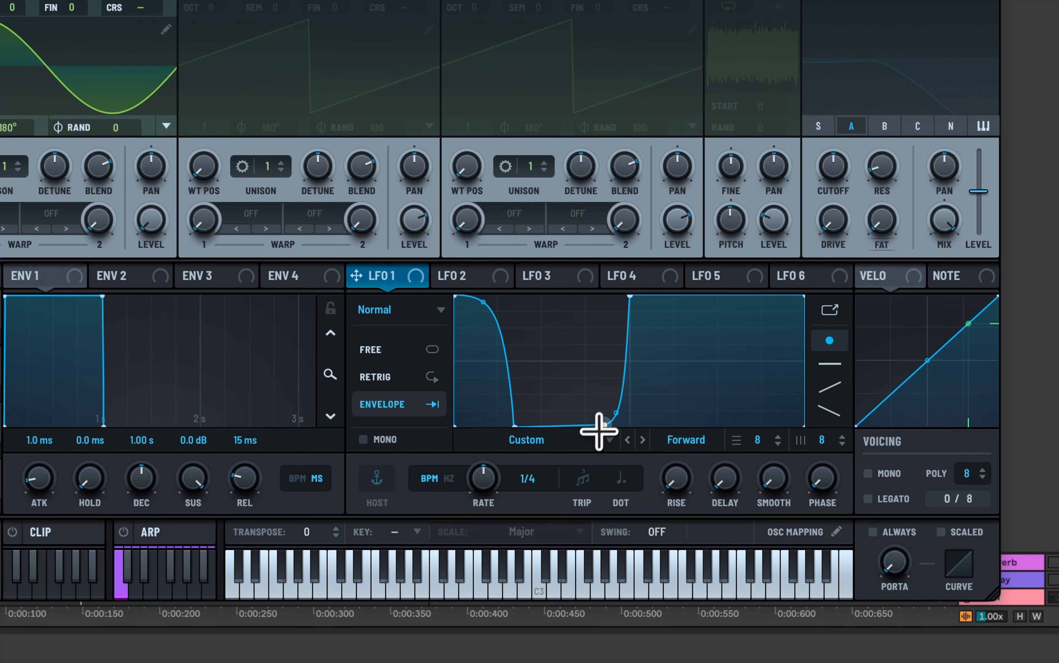
{"action": "left_click_drag", "start_coordinate": [415, 277], "coordinate": [151, 218]}
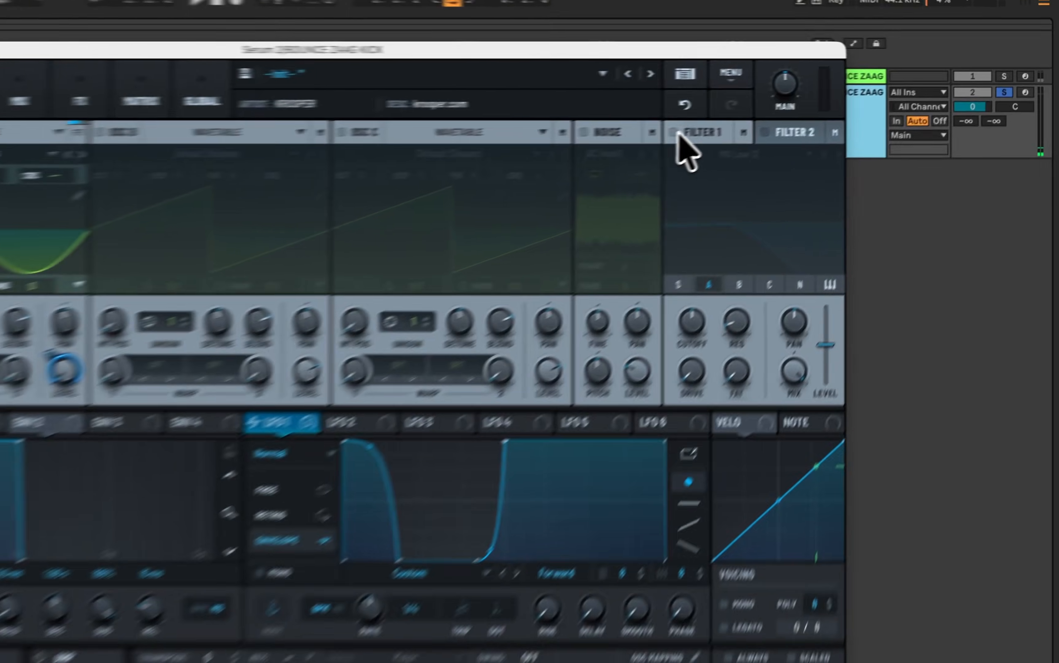
Step: Enable Filter 1 with the High 18 type, raise its resonance to about 74%, and increase its drive
{"action": "left_click", "coordinate": [793, 103]}
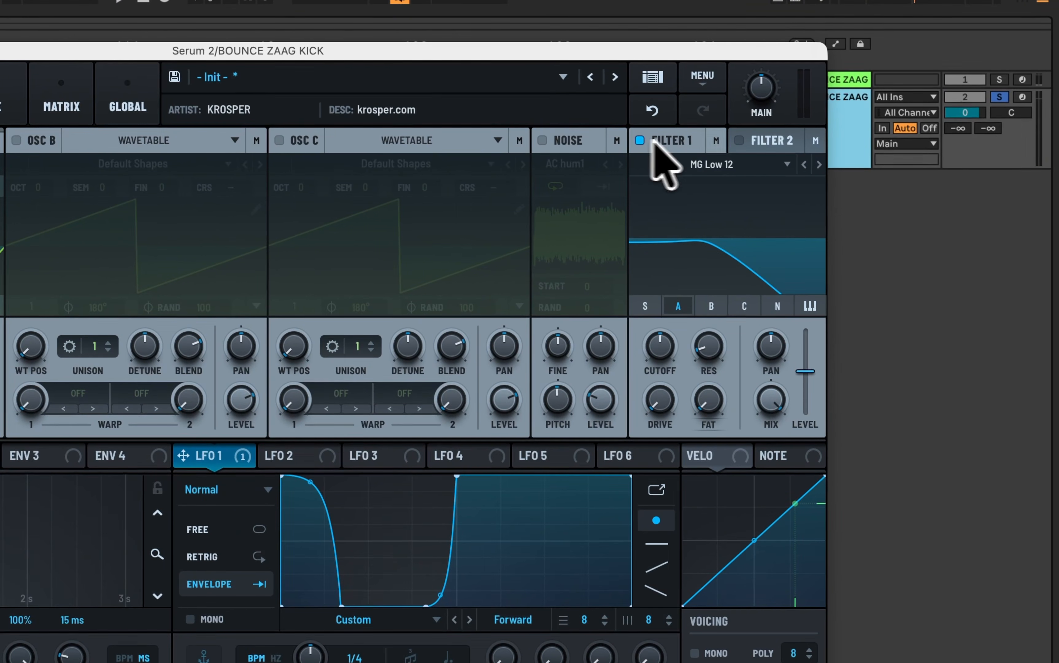
{"action": "left_click", "coordinate": [819, 164]}
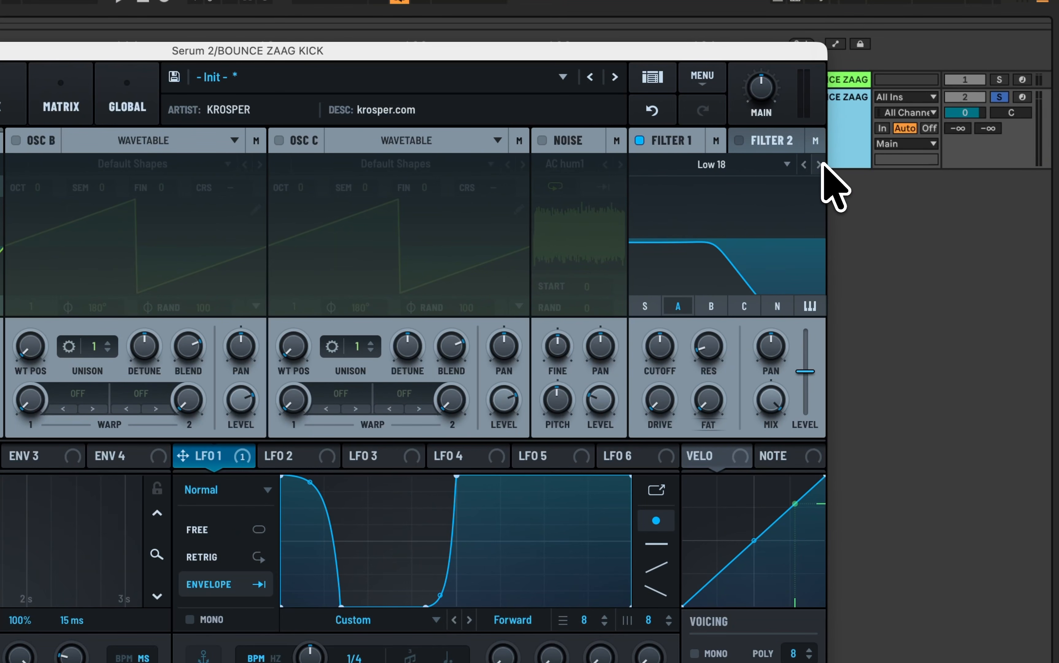
{"action": "left_click", "coordinate": [819, 165]}
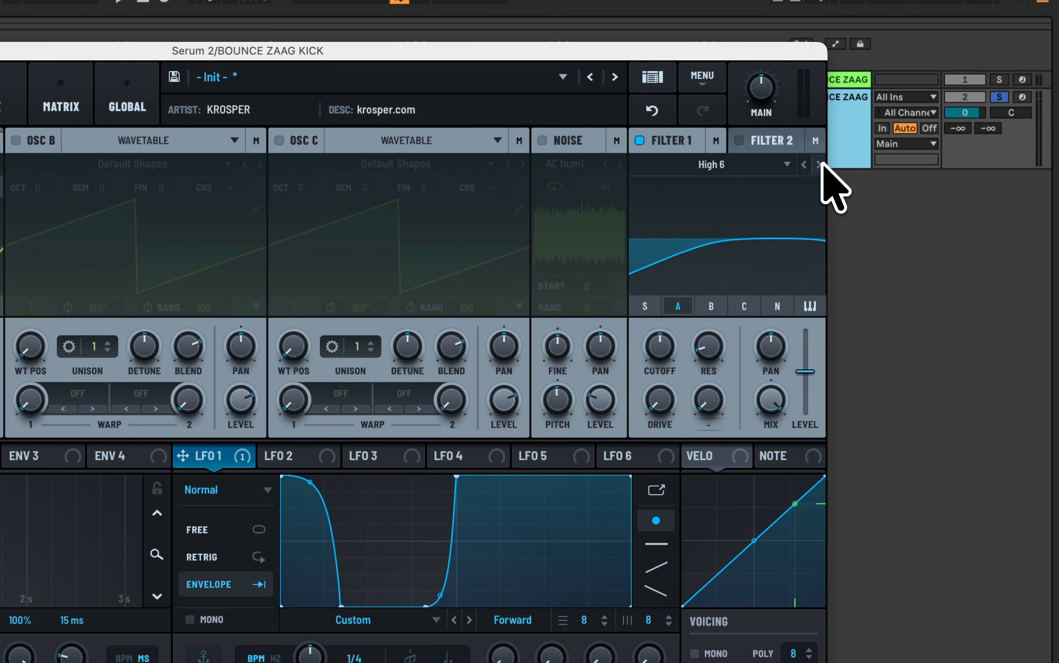
{"action": "left_click", "coordinate": [819, 164]}
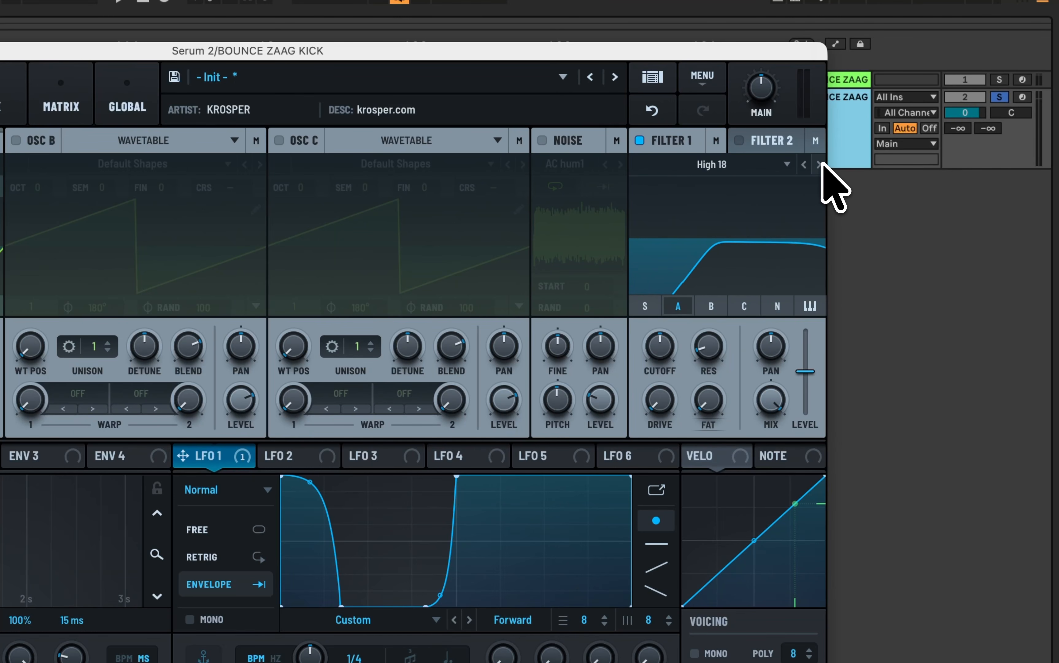
{"action": "left_click_drag", "start_coordinate": [709, 346], "coordinate": [736, 235]}
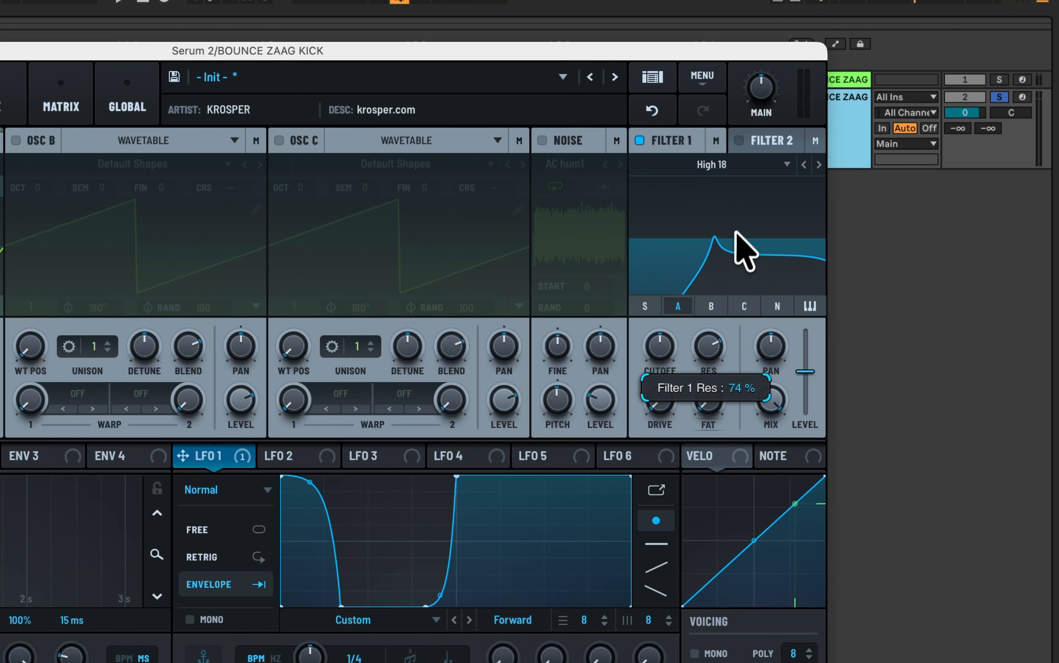
{"action": "left_click_drag", "start_coordinate": [660, 405], "coordinate": [682, 217]}
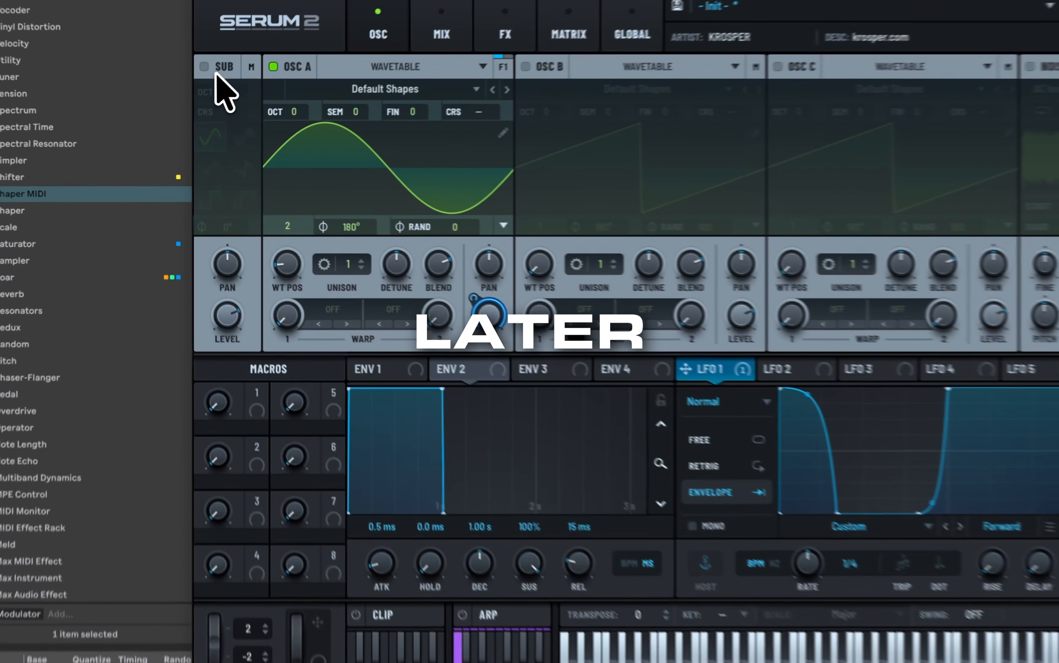
Step: Enable the Sub oscillator at octave -1 and modulate its level with LFO 2, shaped as a curved rise held at maximum
{"action": "left_click", "coordinate": [189, 105]}
{"action": "left_click_drag", "start_coordinate": [196, 119], "coordinate": [195, 130]}
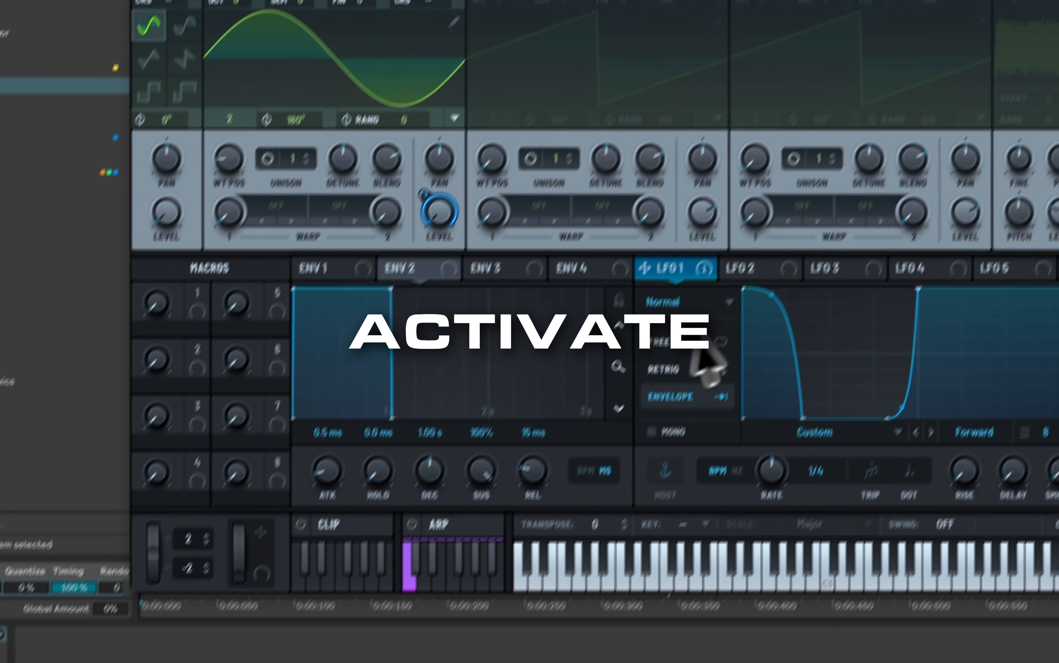
{"action": "left_click", "coordinate": [818, 375]}
{"action": "left_click_drag", "start_coordinate": [709, 303], "coordinate": [161, 256]}
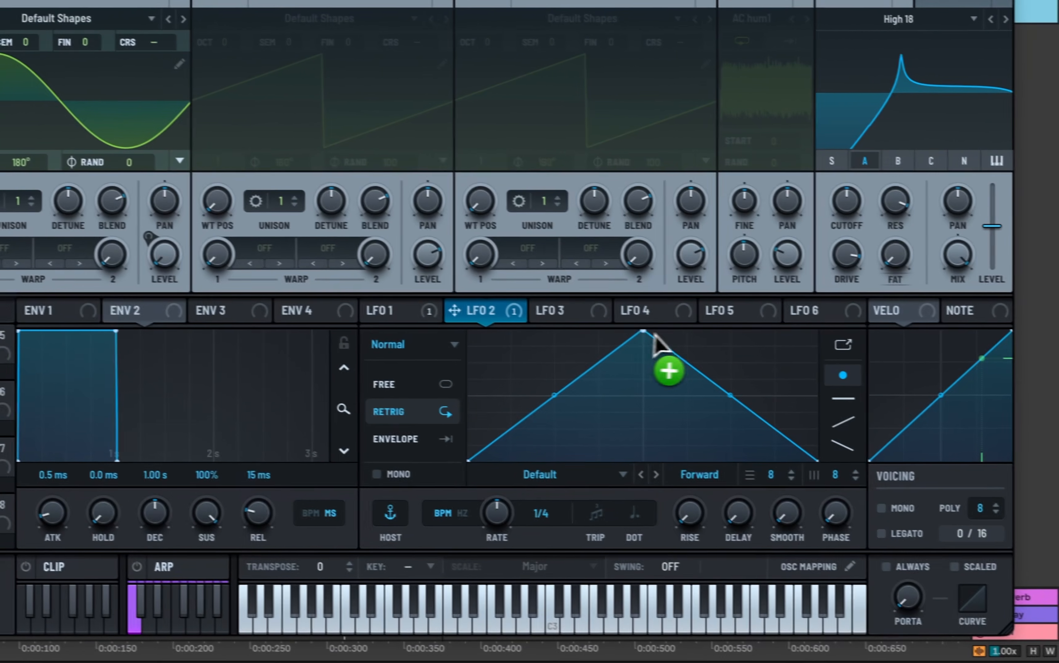
{"action": "left_click_drag", "start_coordinate": [952, 370], "coordinate": [1058, 370]}
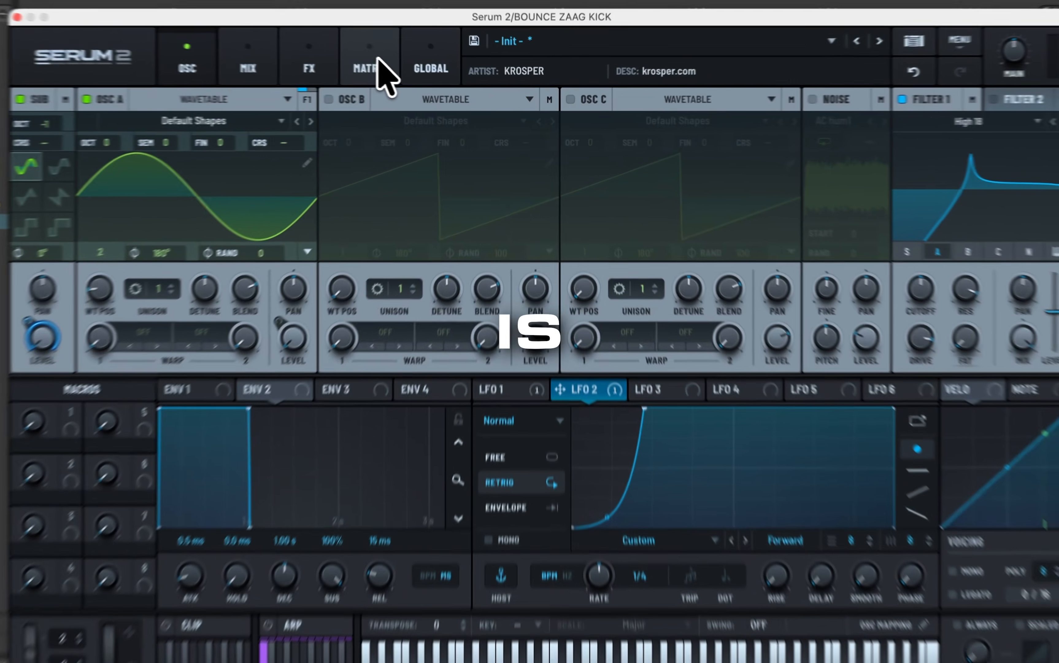
Step: Show the modulation matrix and set LFO 2 to Envelope mode
{"action": "left_click", "coordinate": [424, 79]}
{"action": "left_click_drag", "start_coordinate": [738, 432], "coordinate": [585, 420]}
{"action": "left_click", "coordinate": [576, 415]}
{"action": "left_click", "coordinate": [524, 414]}
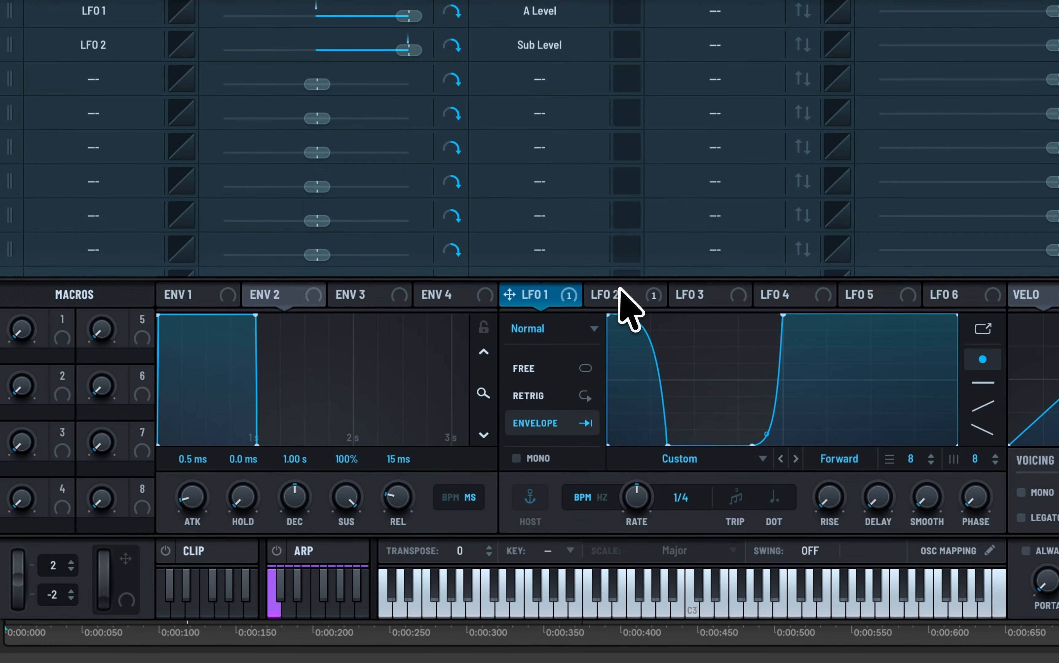
{"action": "left_click", "coordinate": [588, 413]}
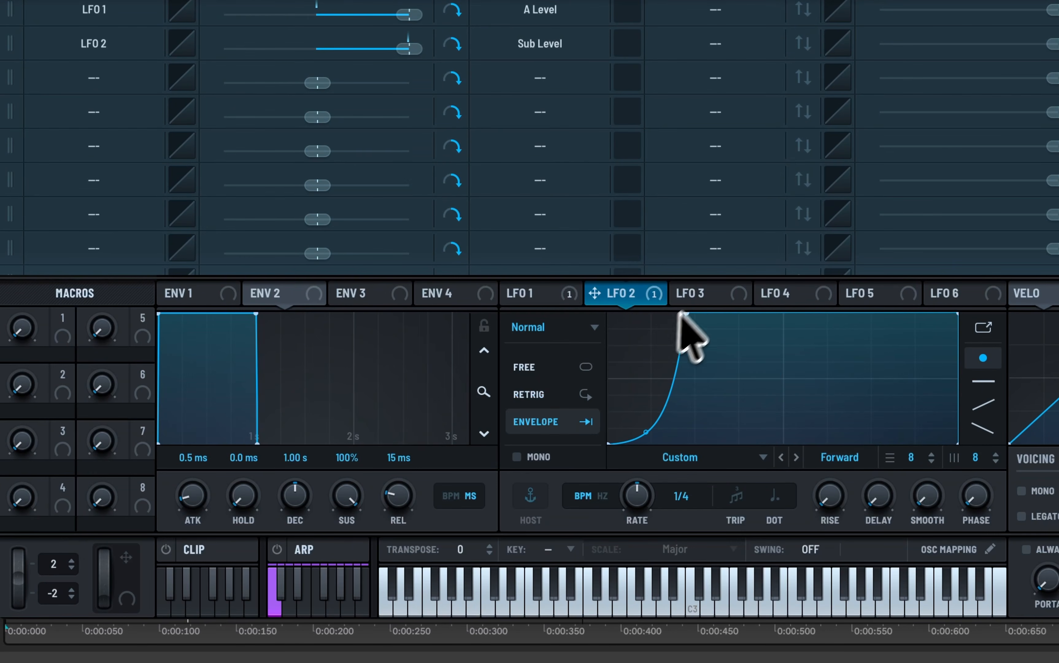
Step: Bend LFO 3's falling ramp into a very sharp initial decay and add LFO 3 as the source of the third matrix row
{"action": "left_click", "coordinate": [701, 295]}
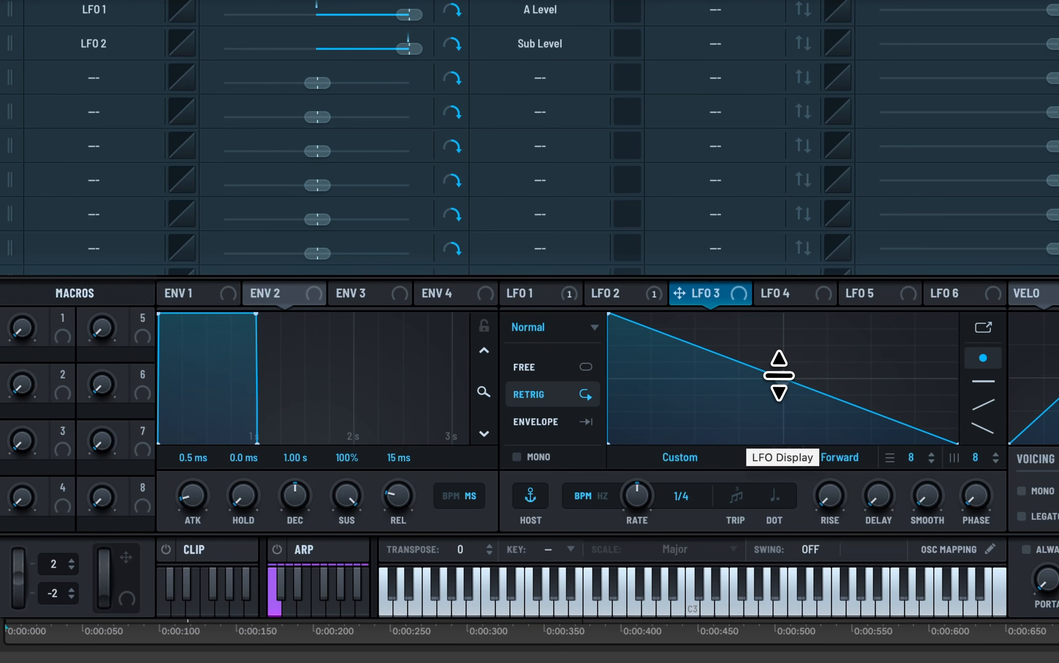
{"action": "left_click_drag", "start_coordinate": [783, 377], "coordinate": [745, 500]}
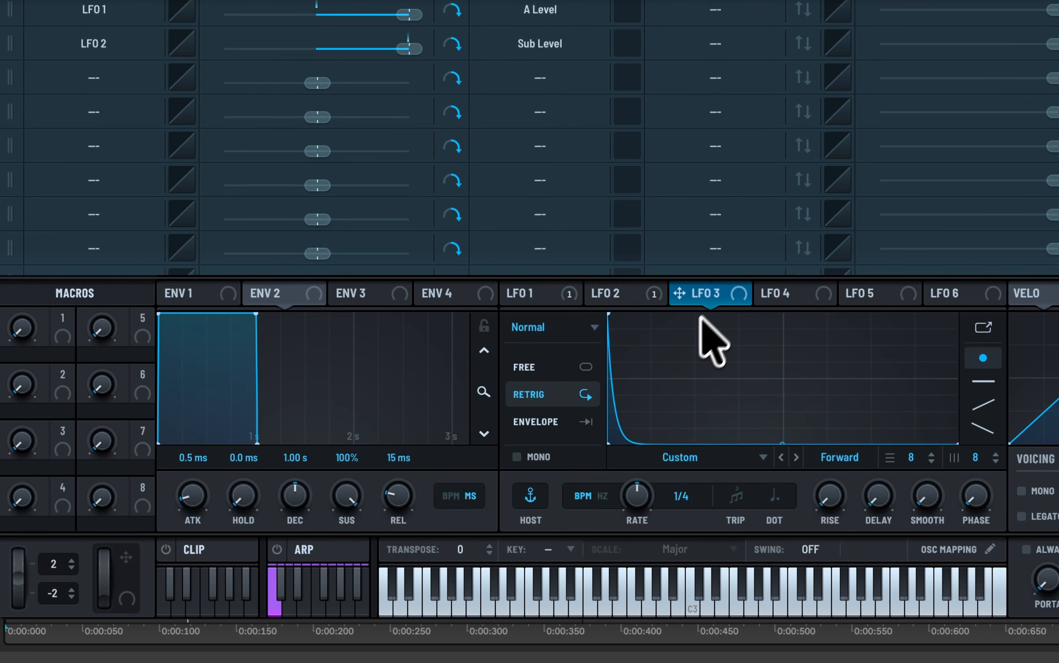
{"action": "left_click_drag", "start_coordinate": [718, 299], "coordinate": [121, 76]}
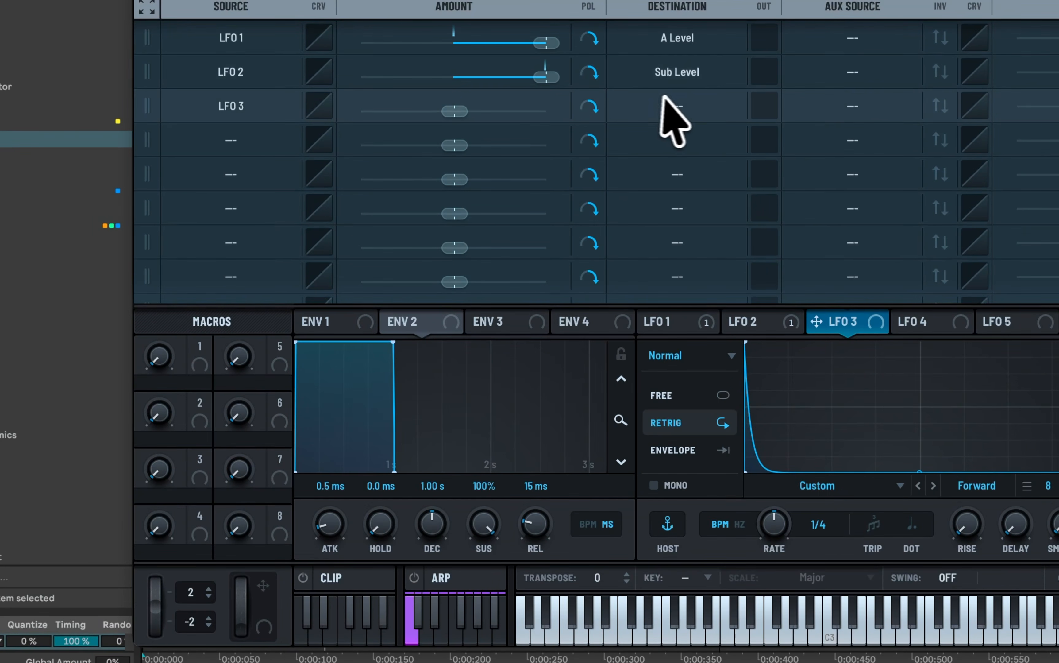
Step: Route LFO 3 to the global Main Tuning with an amount of about 54%, and audition the kick on the oscillator page
{"action": "left_click", "coordinate": [666, 105]}
{"action": "mouse_move", "coordinate": [682, 551]}
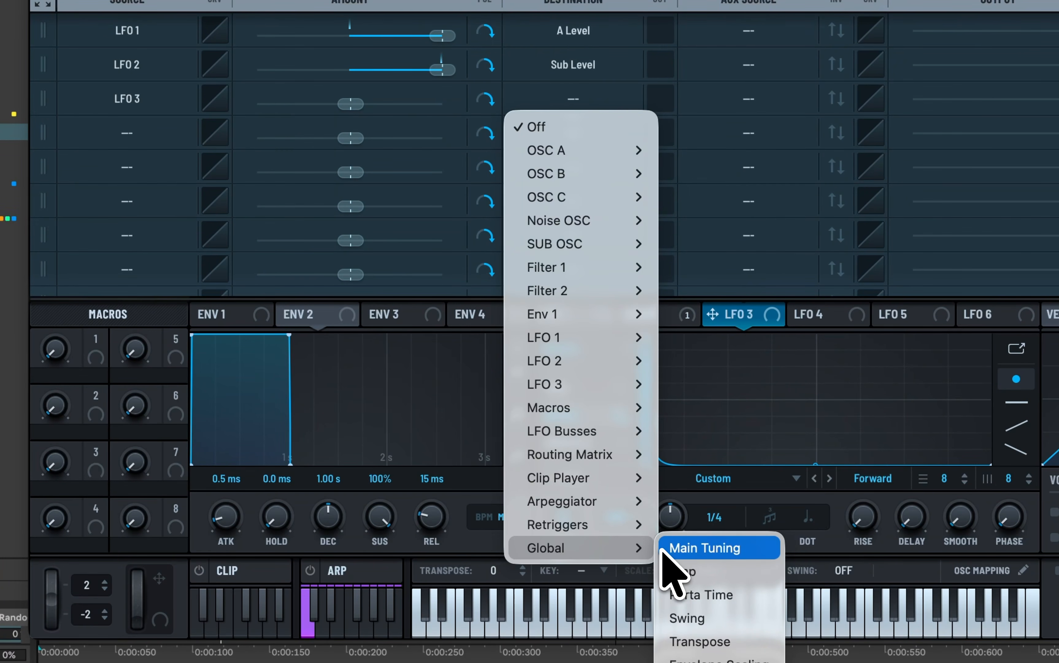
{"action": "left_click", "coordinate": [664, 552]}
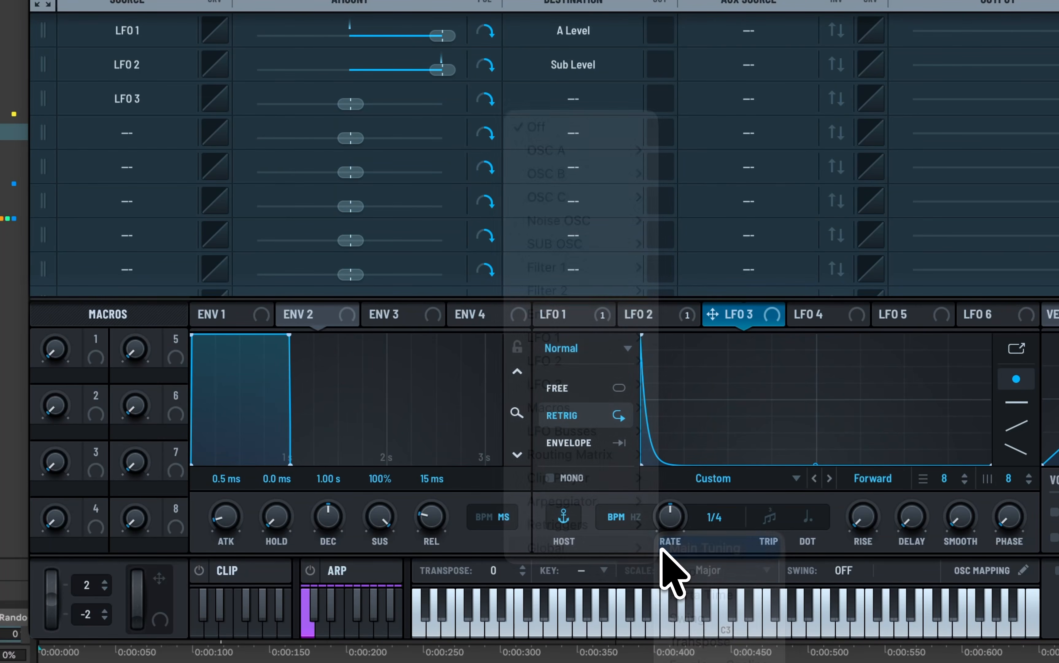
{"action": "mouse_move", "coordinate": [357, 108]}
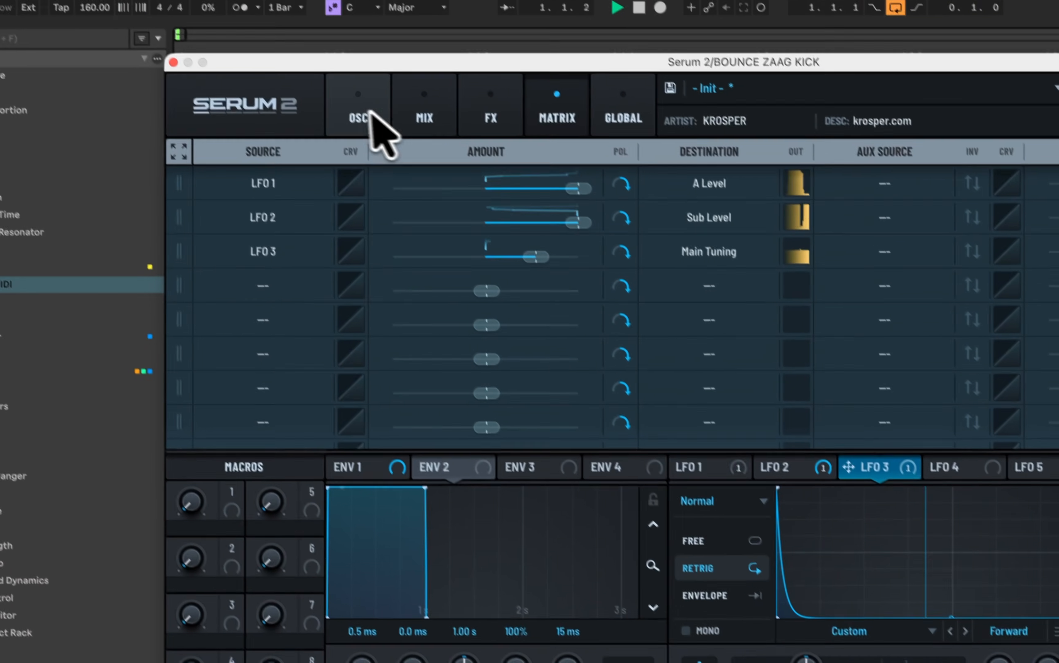
{"action": "left_click", "coordinate": [372, 113]}
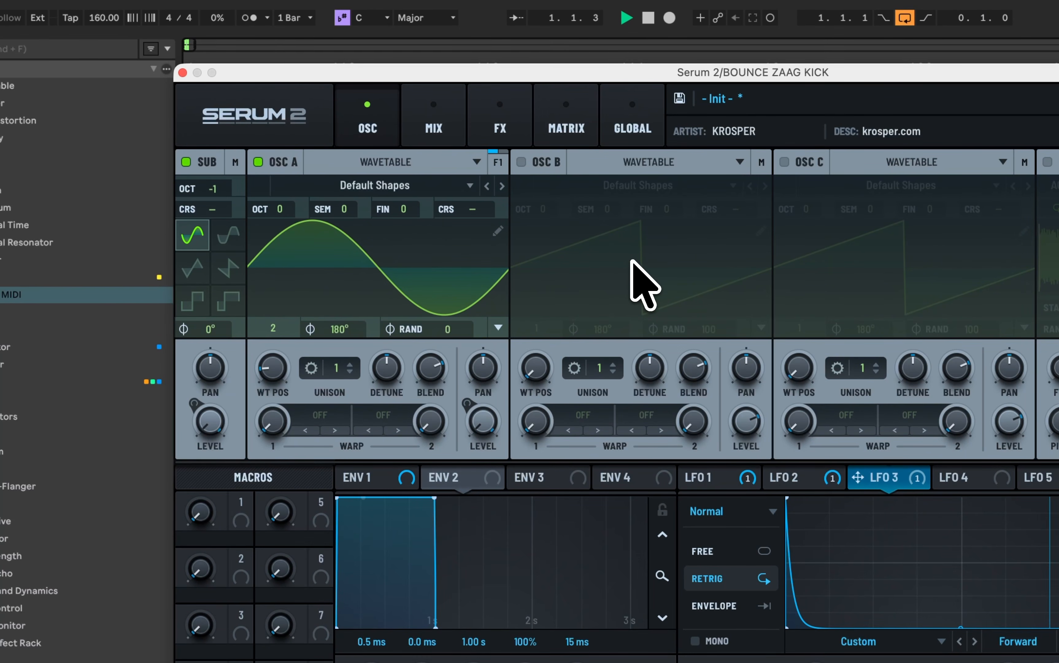
{"action": "key", "text": "space"}
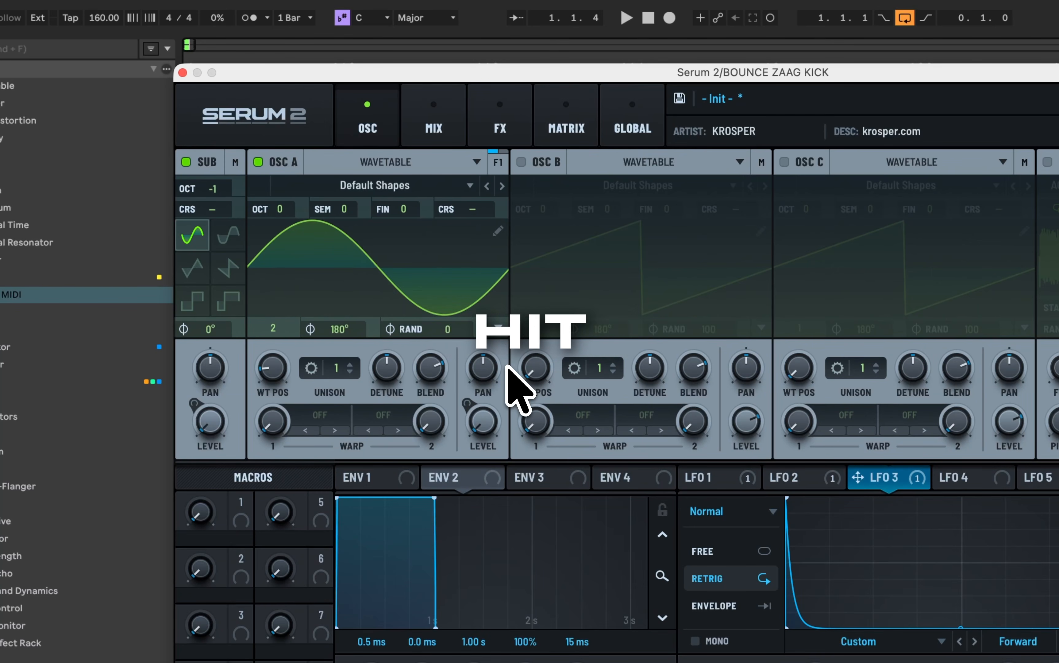
Step: Add a Distortion effect to the main effects chain and set its type to Zero-Square
{"action": "left_click", "coordinate": [486, 125]}
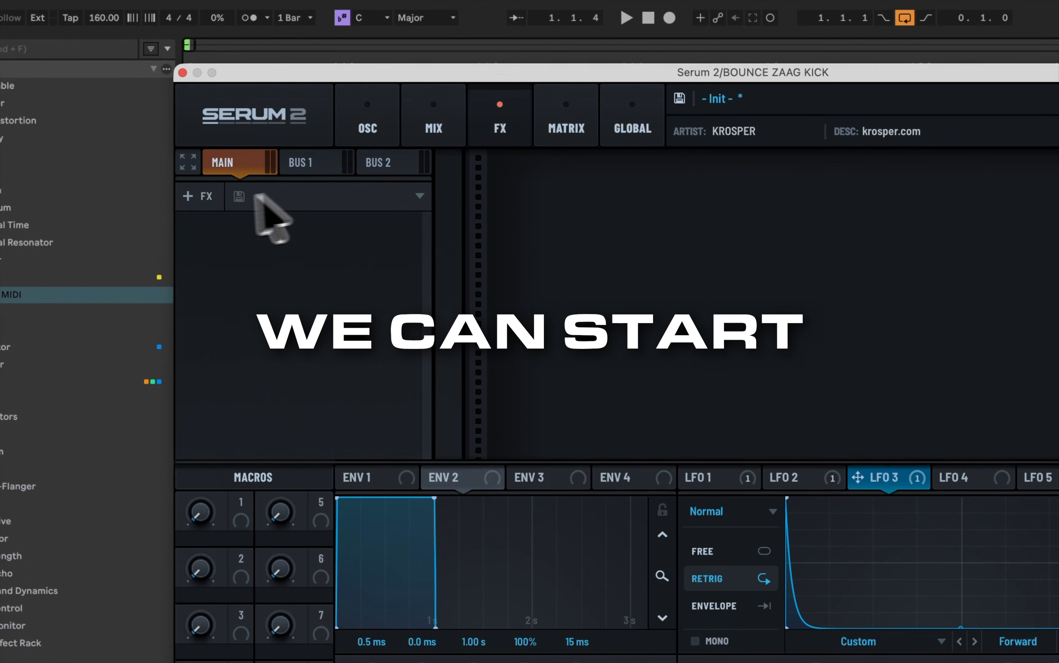
{"action": "left_click", "coordinate": [202, 197]}
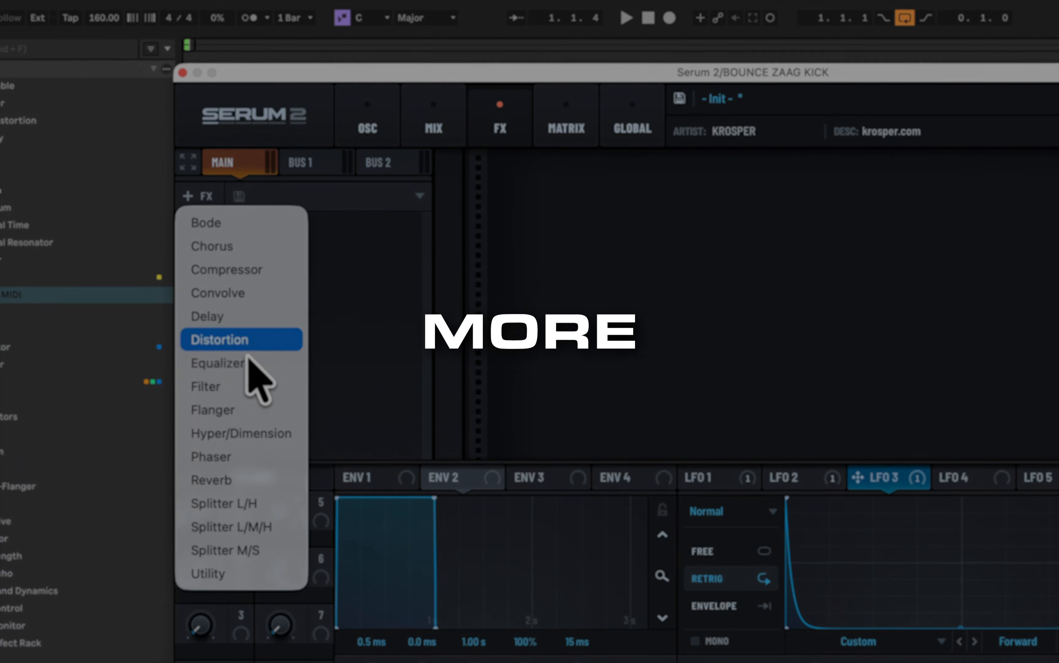
{"action": "left_click", "coordinate": [247, 339]}
{"action": "left_click", "coordinate": [344, 208]}
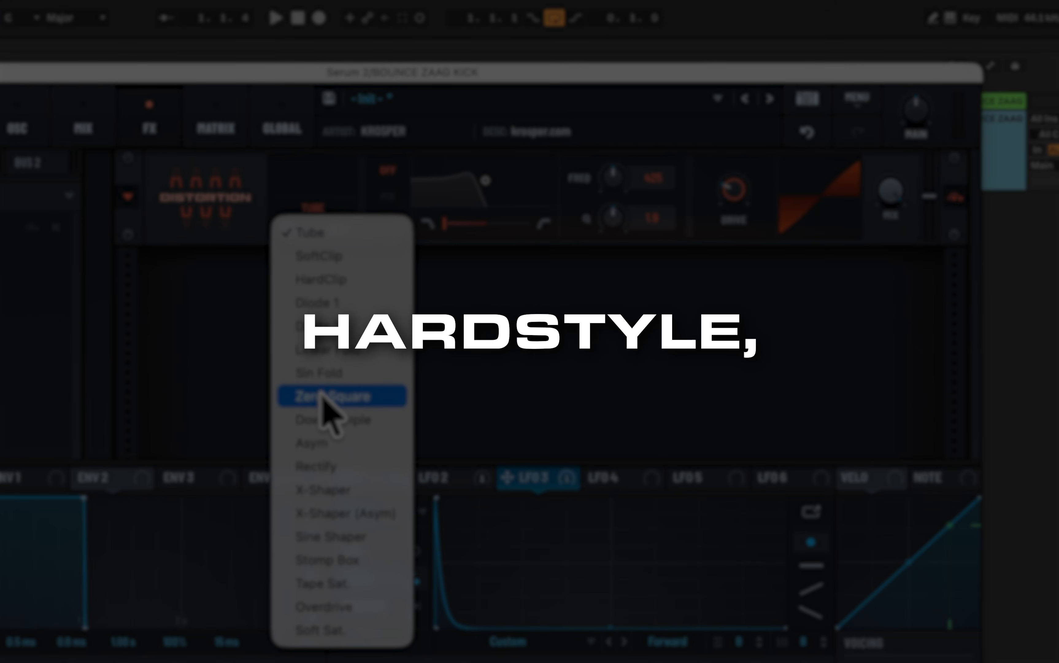
{"action": "left_click", "coordinate": [324, 407]}
Step: Raise the Distortion effect's drive and audition the distorted kick
{"action": "left_click_drag", "start_coordinate": [745, 193], "coordinate": [820, 4]}
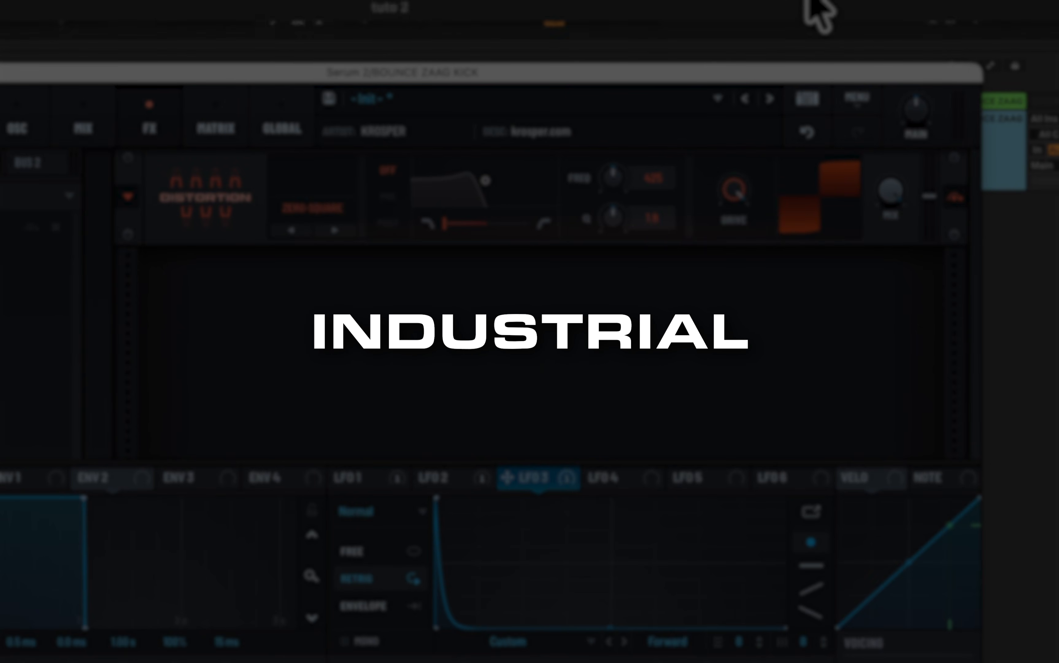
{"action": "key", "text": "space"}
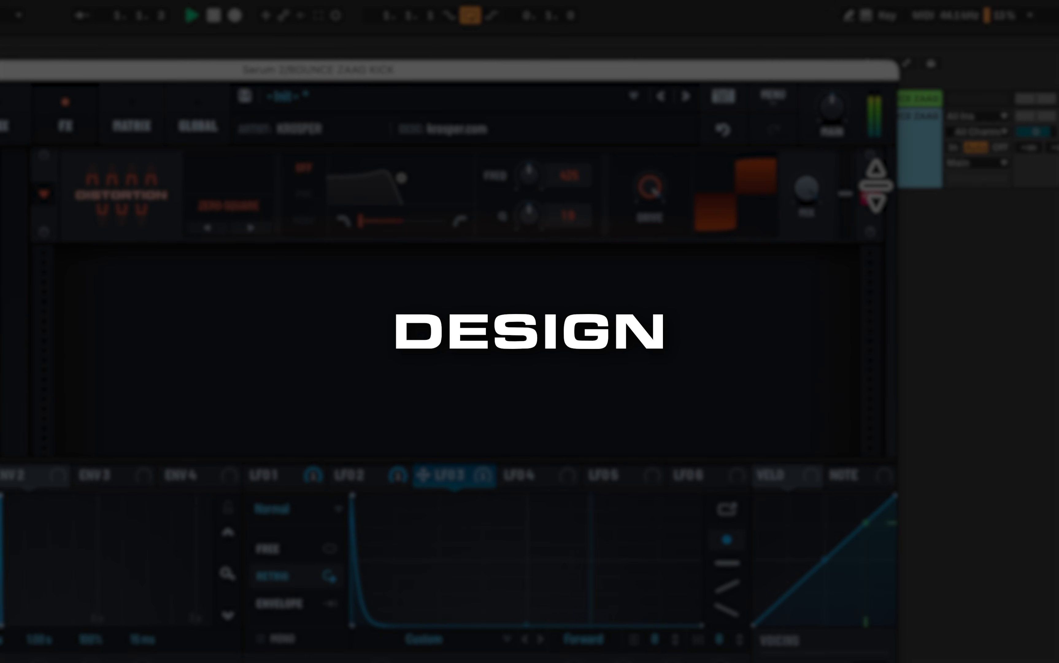
{"action": "right_click", "coordinate": [874, 189]}
{"action": "left_click", "coordinate": [870, 192]}
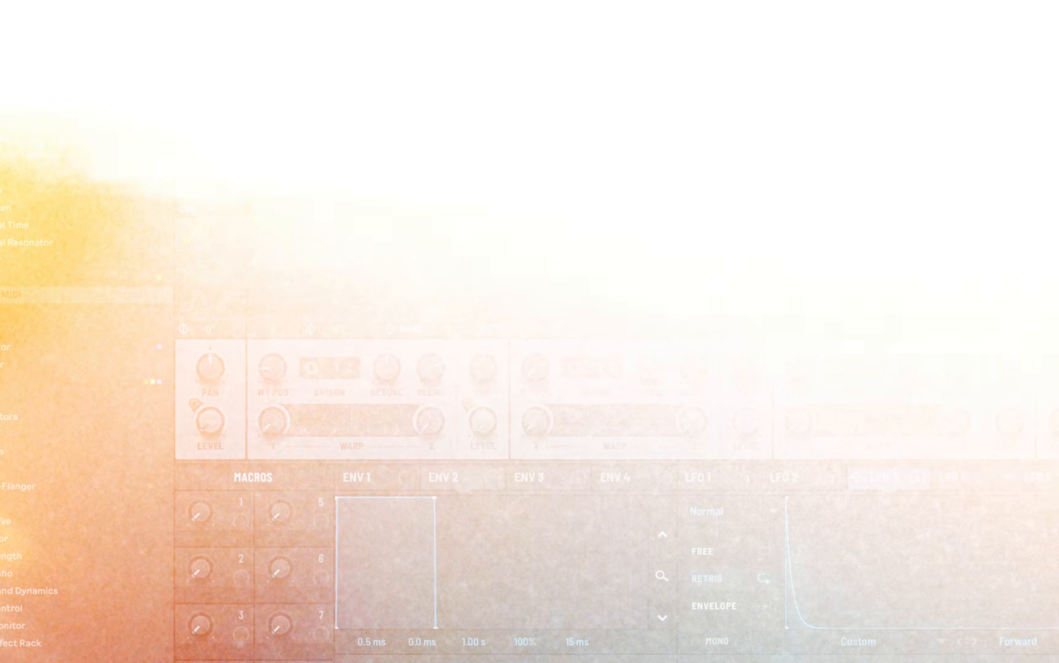
Step: Add a Distortion effect to the main effects chain and change its type to Zero-Square
{"action": "left_click", "coordinate": [487, 111]}
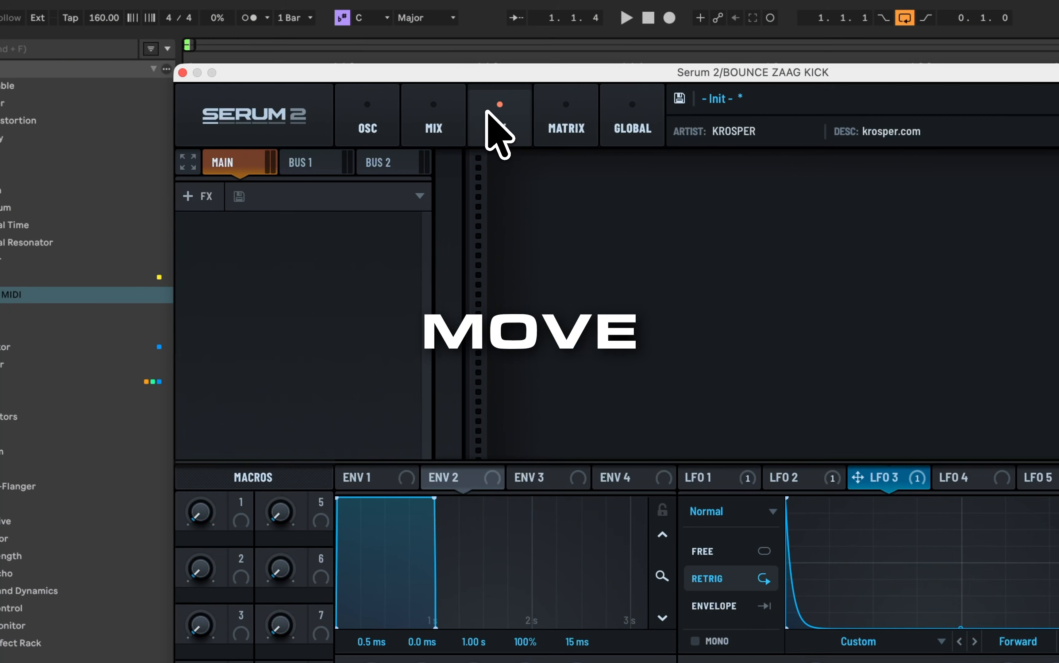
{"action": "left_click", "coordinate": [202, 198]}
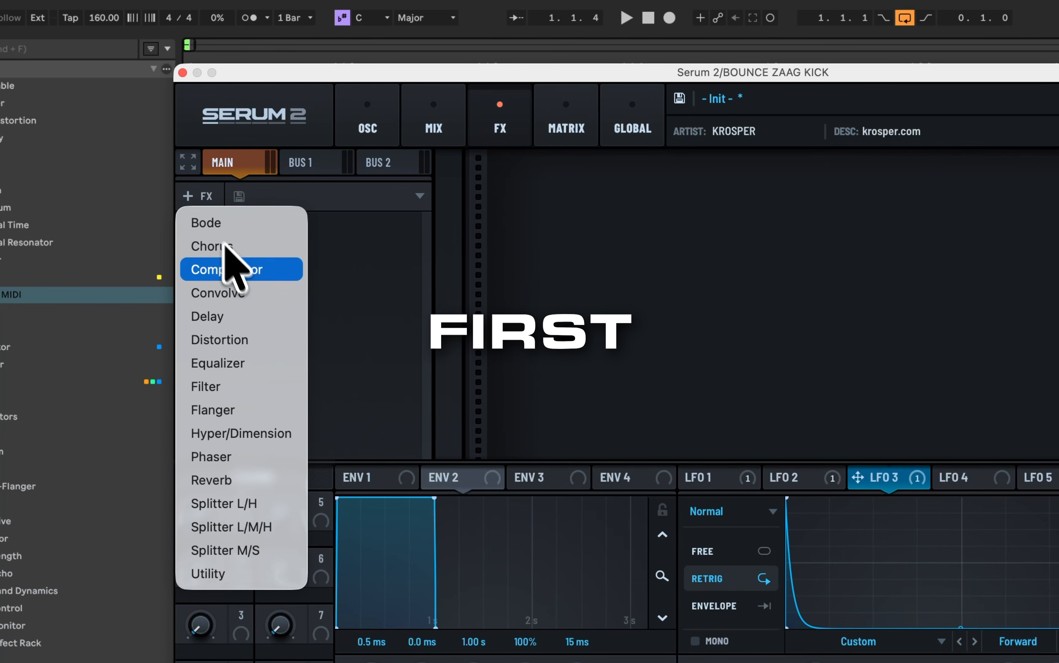
{"action": "left_click", "coordinate": [246, 340]}
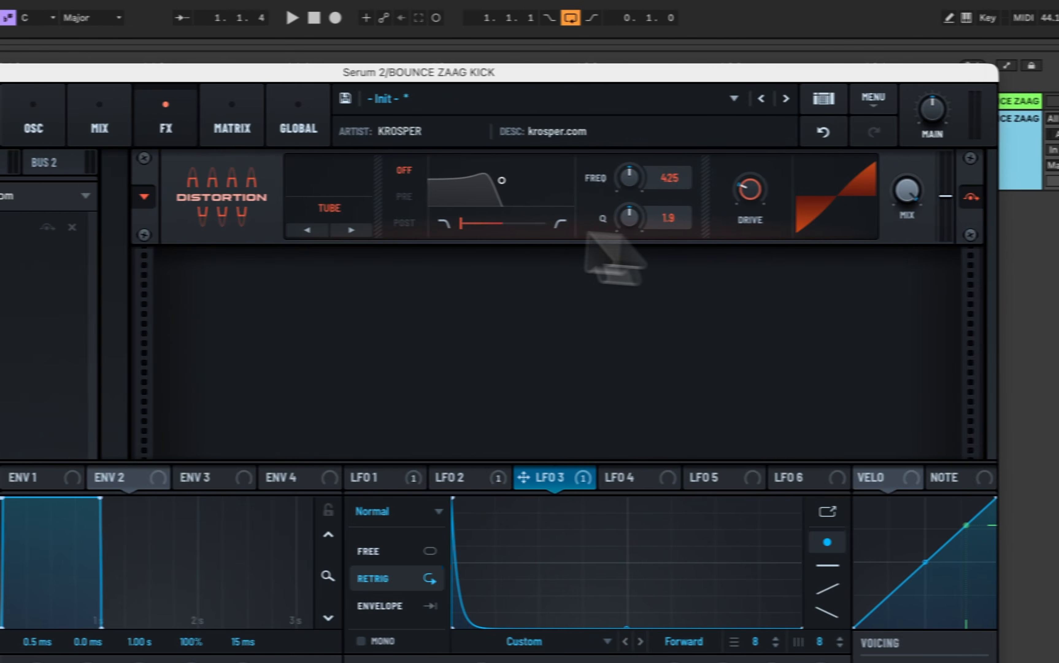
{"action": "left_click", "coordinate": [347, 210]}
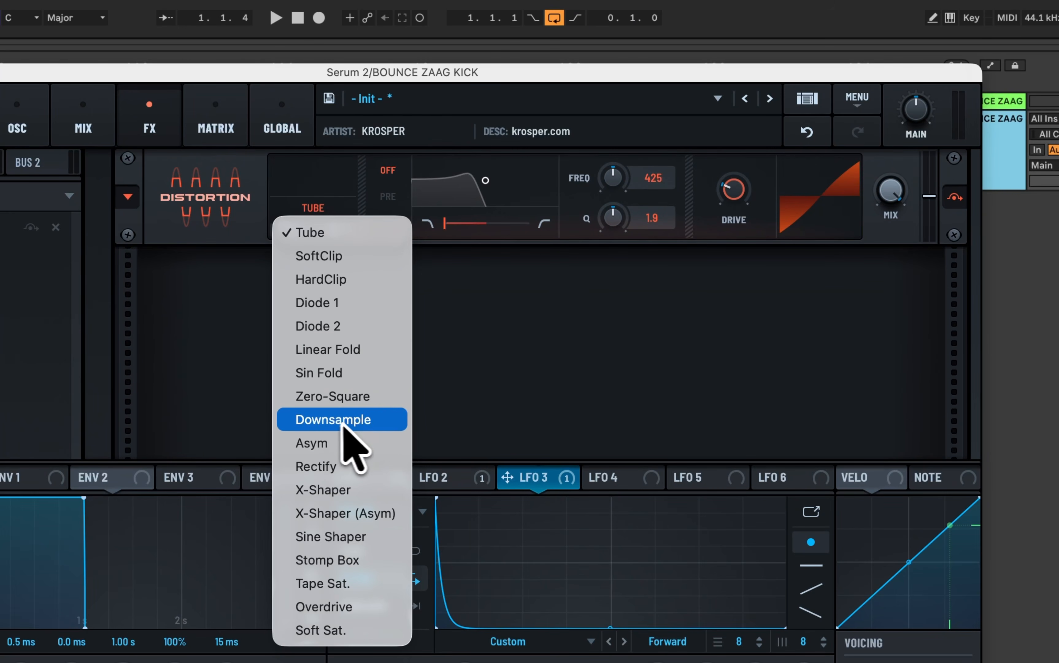
{"action": "left_click", "coordinate": [330, 397]}
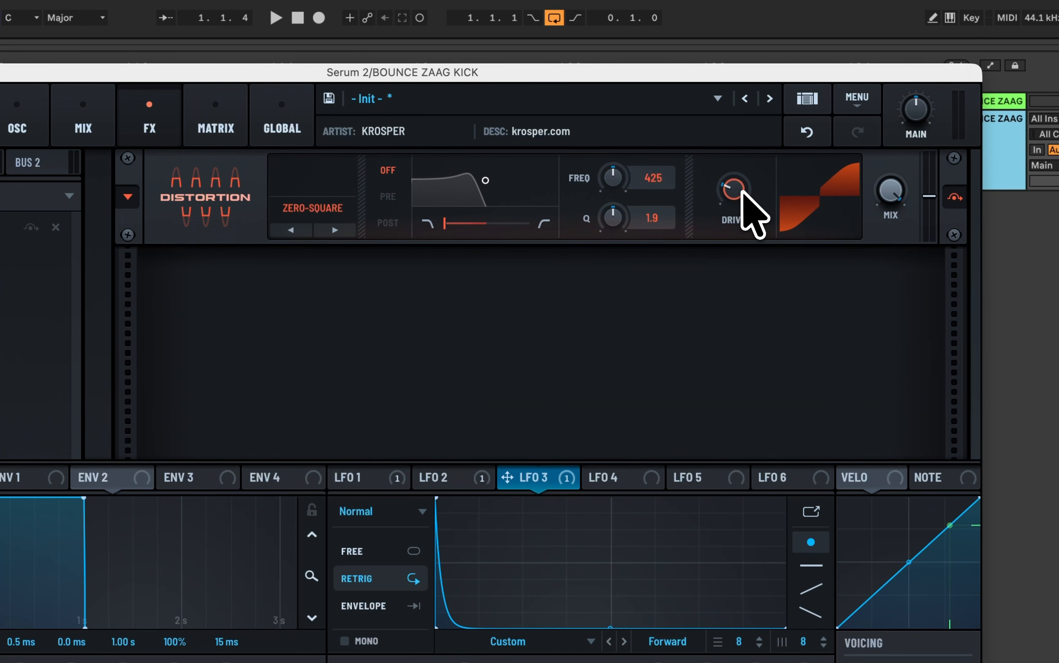
Step: Raise the Distortion effect's drive to its maximum and audition the distorted kick
{"action": "left_click_drag", "start_coordinate": [750, 205], "coordinate": [808, 2]}
{"action": "key", "text": "space"}
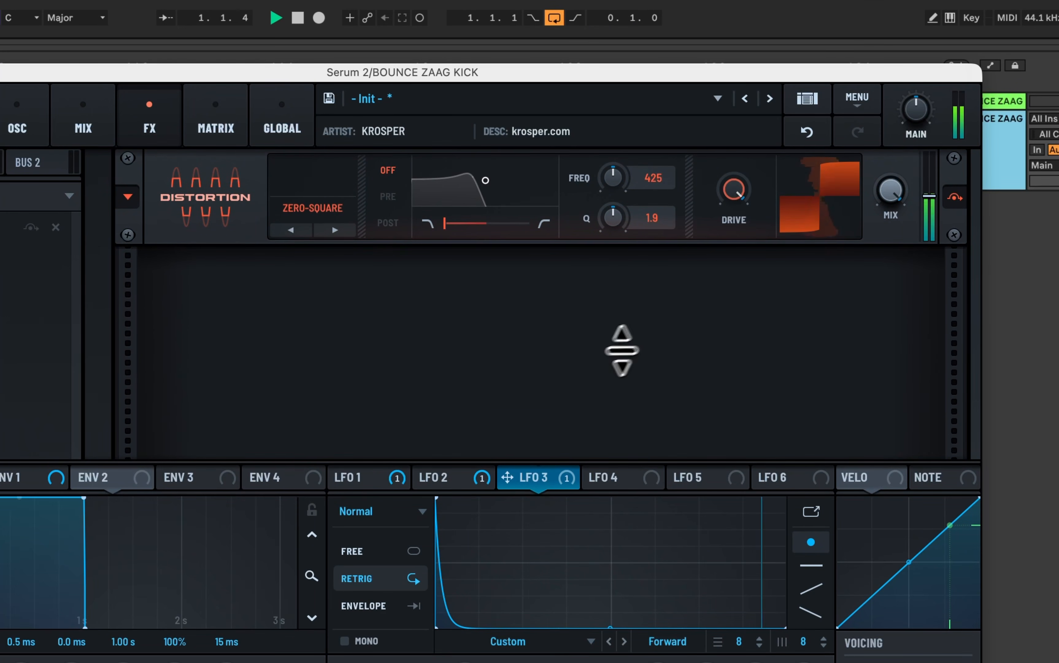
{"action": "key", "text": "space"}
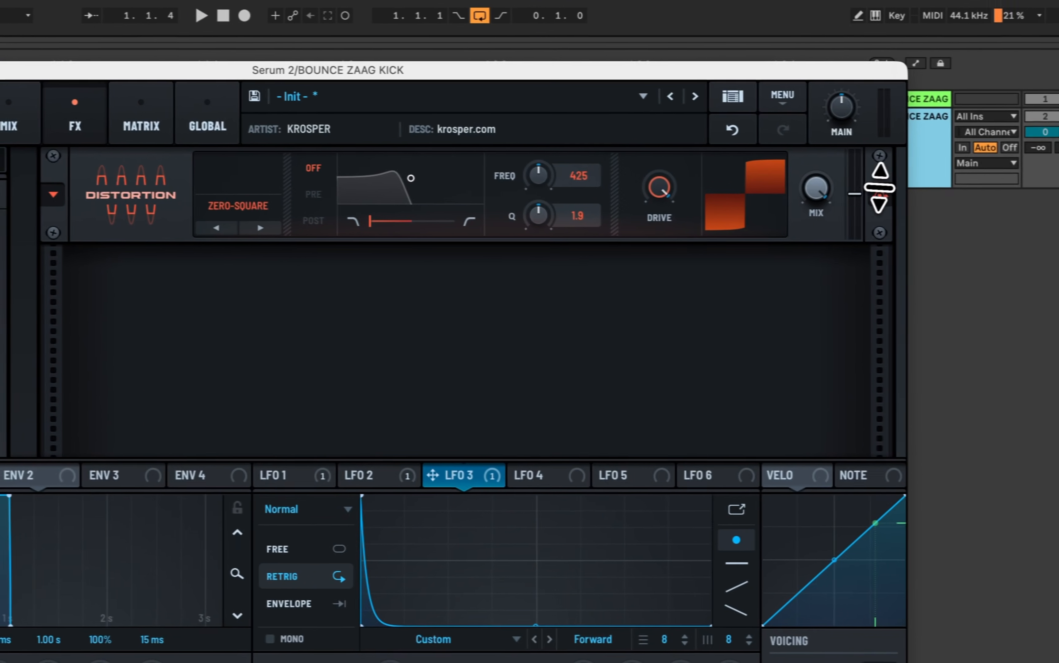
{"action": "key", "text": "space"}
{"action": "right_click", "coordinate": [871, 193]}
{"action": "left_click", "coordinate": [866, 189]}
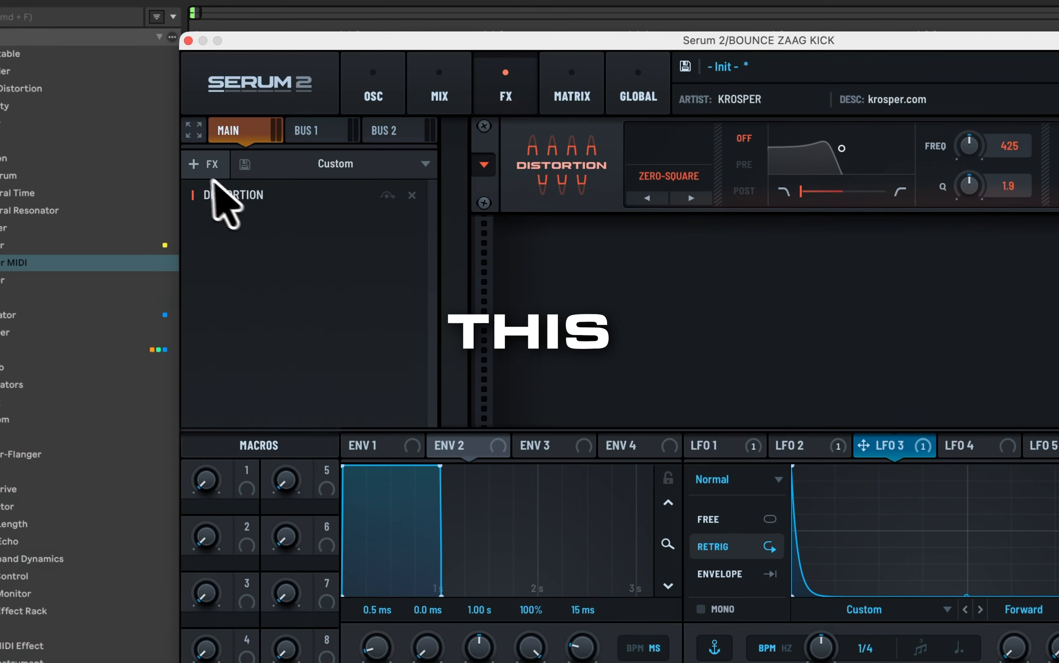
Step: Add a Hyper/Dimension effect and place it before the Distortion in the main effects chain
{"action": "left_click", "coordinate": [170, 190]}
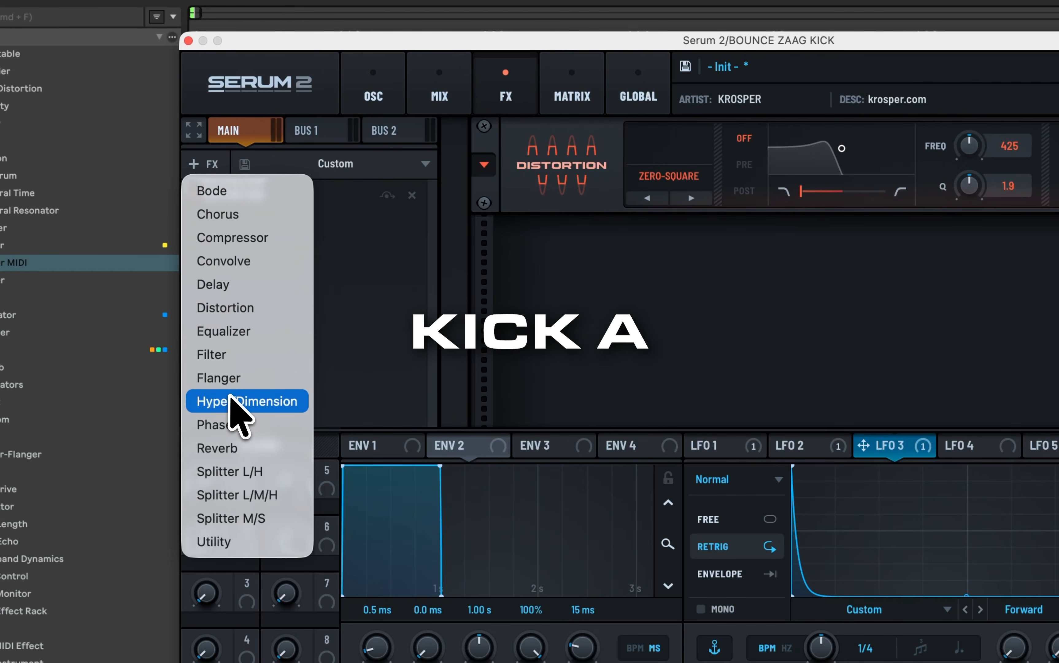
{"action": "left_click", "coordinate": [196, 421]}
{"action": "left_click_drag", "start_coordinate": [259, 201], "coordinate": [259, 253]}
{"action": "left_click_drag", "start_coordinate": [641, 142], "coordinate": [655, 291]}
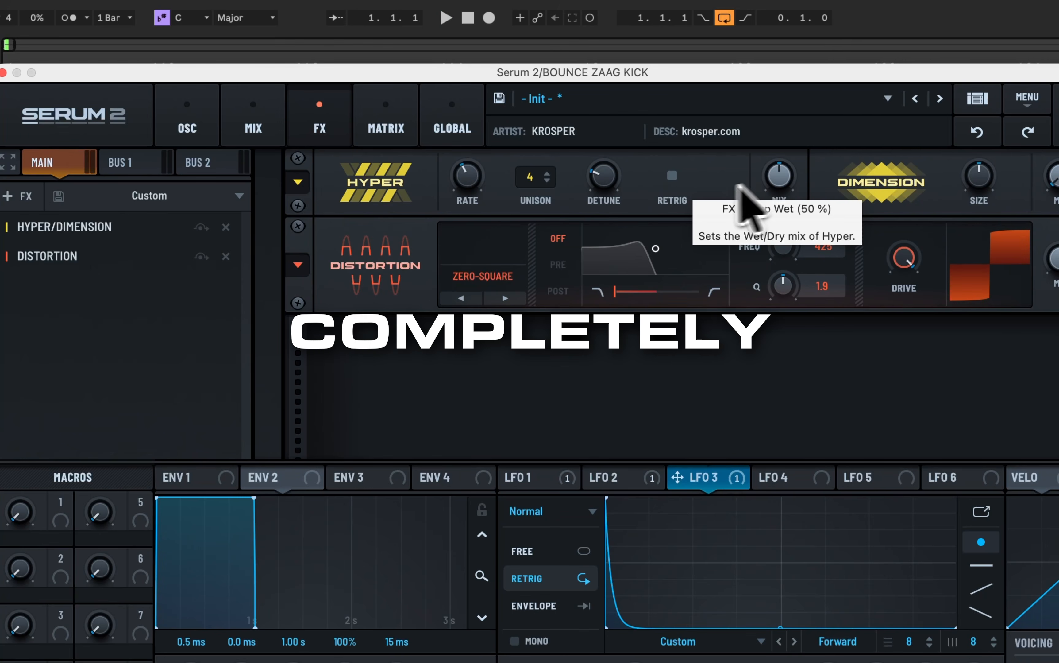
Step: Lower the Hyper effect's rate to its minimum and audition the kick
{"action": "key", "text": "space"}
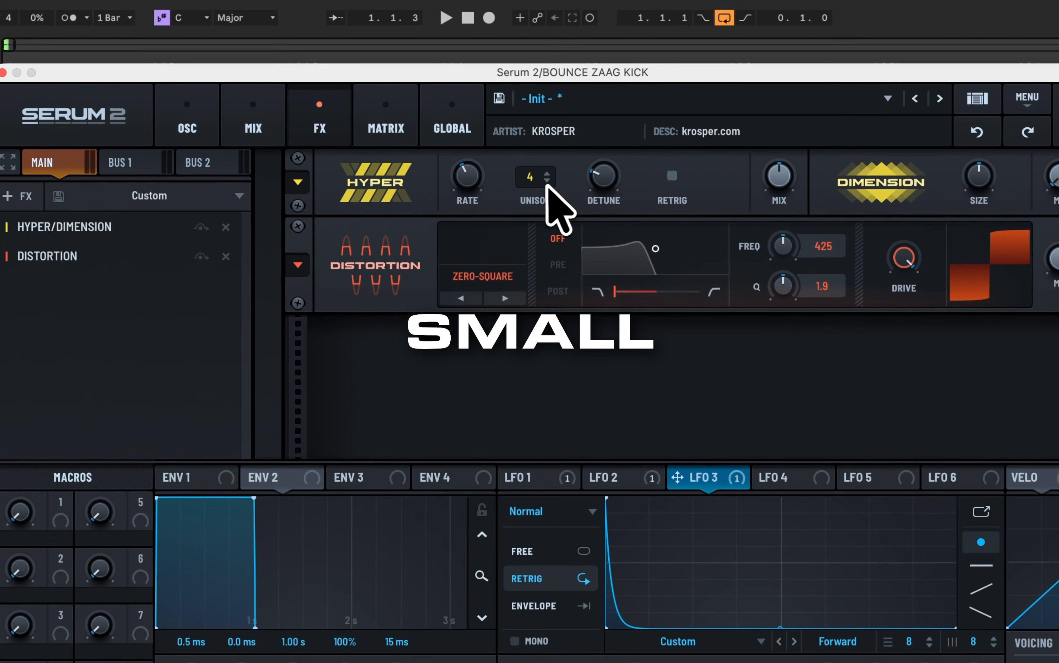
{"action": "left_click_drag", "start_coordinate": [473, 194], "coordinate": [466, 301]}
{"action": "key", "text": "space"}
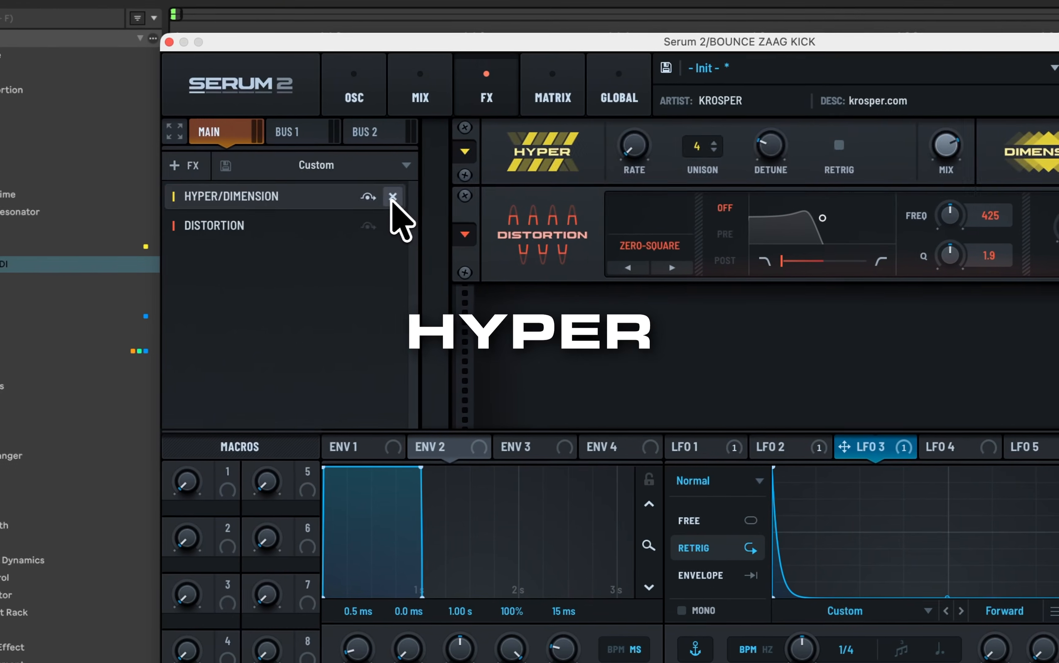
Step: Remove the Hyper/Dimension effect, add it again and move it ahead of the Distortion
{"action": "left_click", "coordinate": [226, 227]}
{"action": "left_click", "coordinate": [27, 196]}
{"action": "left_click", "coordinate": [248, 403]}
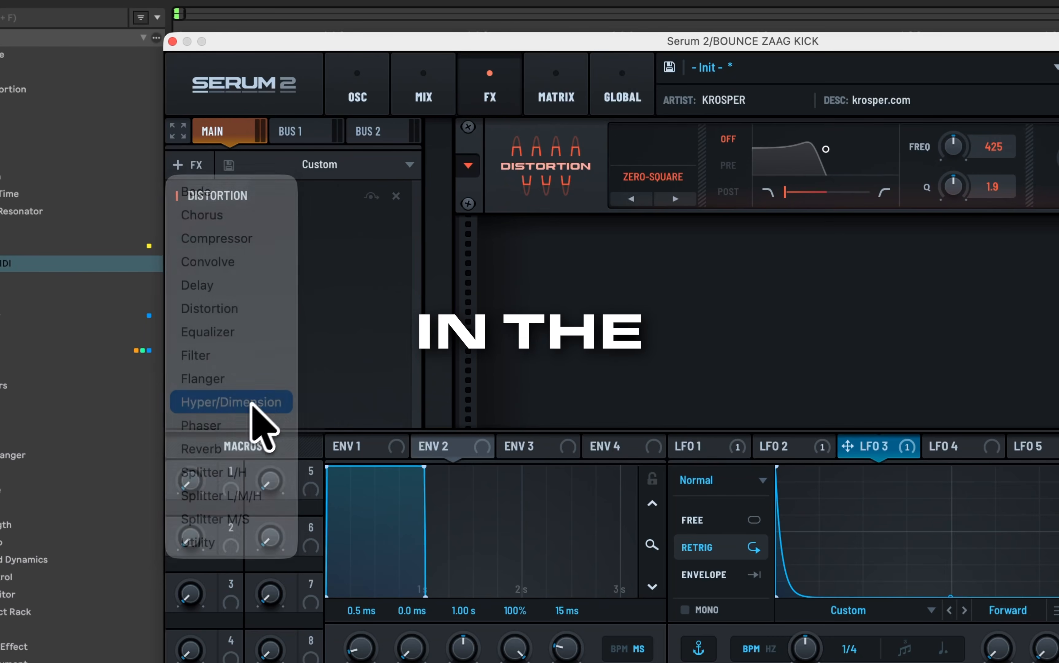
{"action": "left_click_drag", "start_coordinate": [277, 226], "coordinate": [278, 196]}
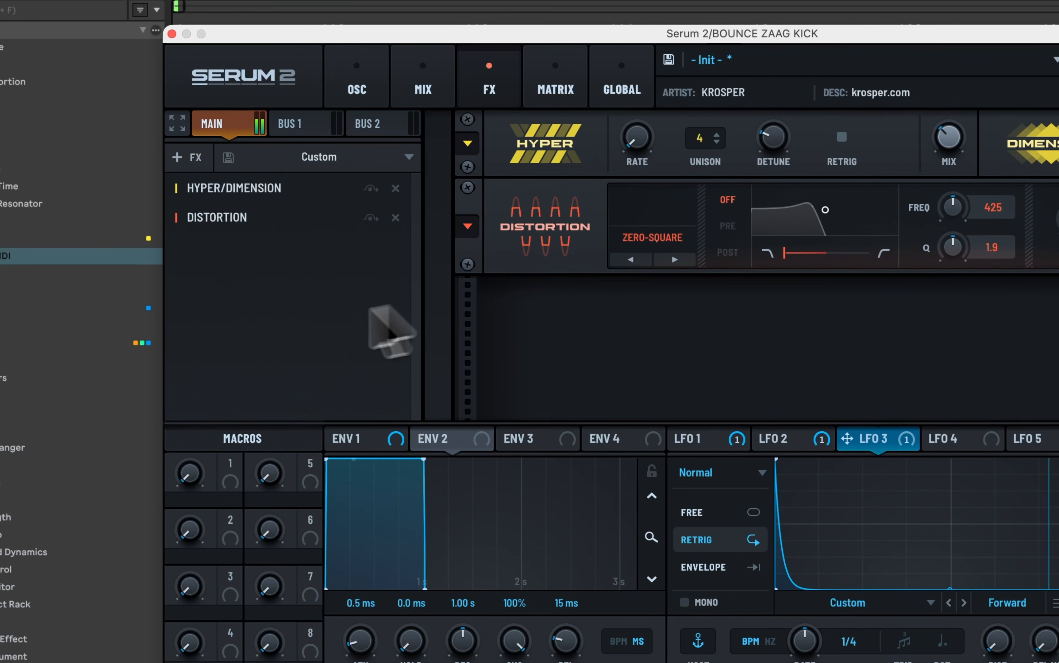
Step: Add a Compressor after the Distortion in Multiband mode, with a threshold of -10.2 dB and a gain of 3.4
{"action": "left_click", "coordinate": [193, 157]}
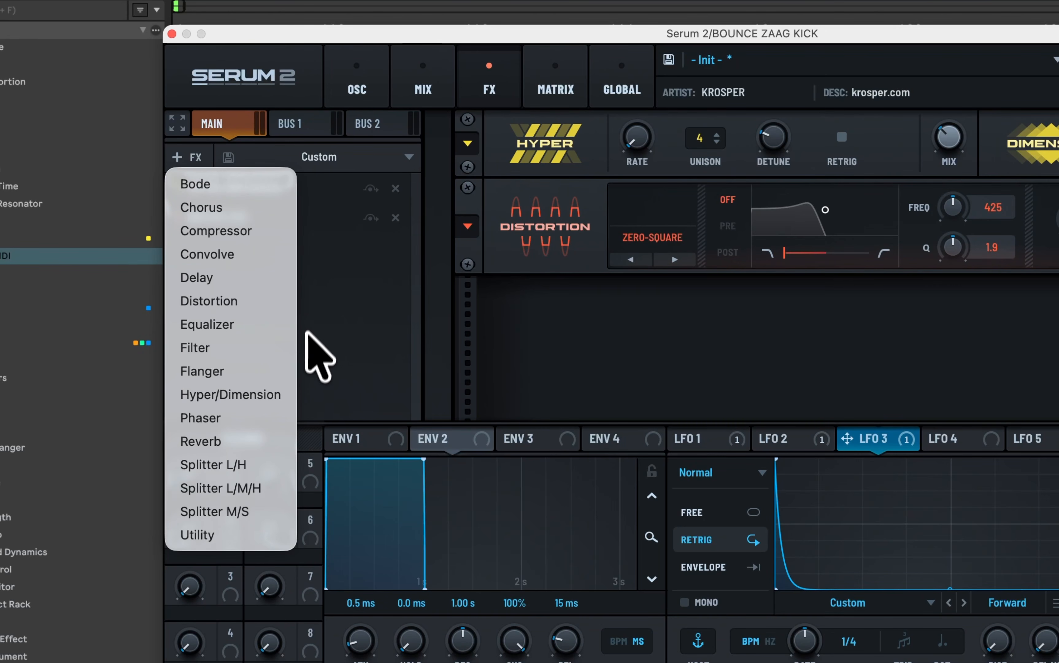
{"action": "left_click", "coordinate": [222, 232]}
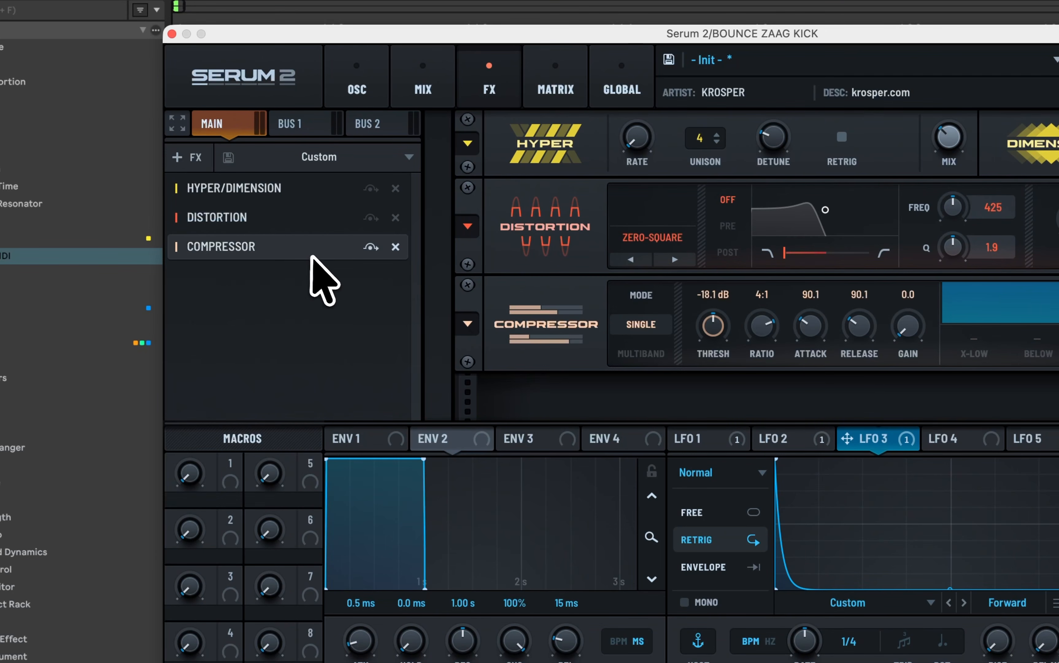
{"action": "left_click", "coordinate": [630, 358]}
{"action": "left_click_drag", "start_coordinate": [714, 323], "coordinate": [689, 279]}
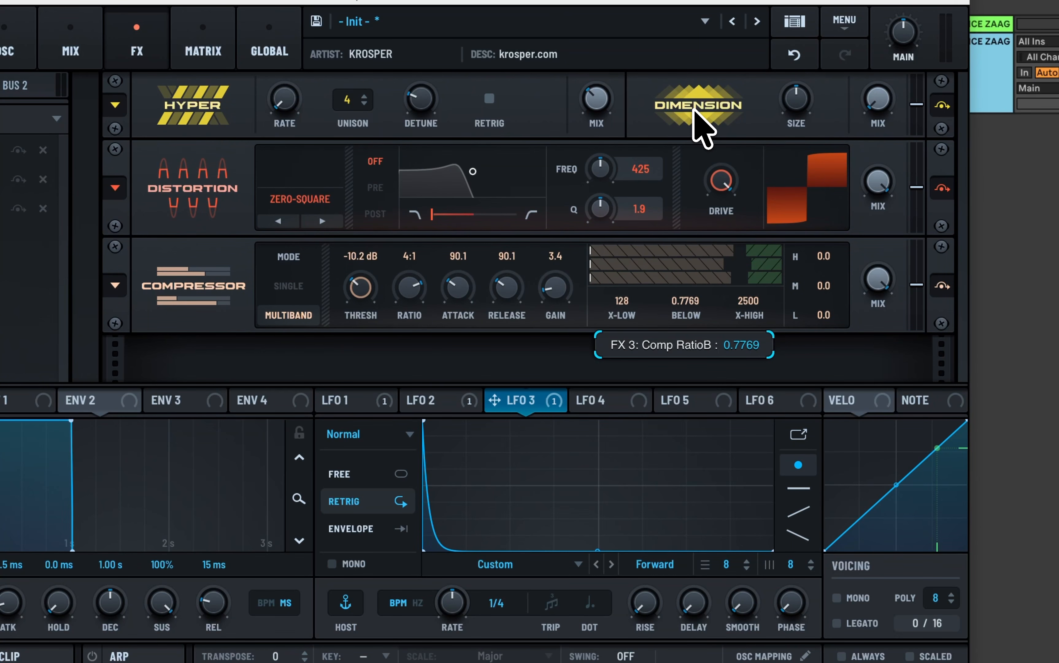
Step: Set the multiband compressor's Below value to 0.5983 and raise its low-band gain to about 10
{"action": "left_click_drag", "start_coordinate": [677, 298], "coordinate": [677, 320]}
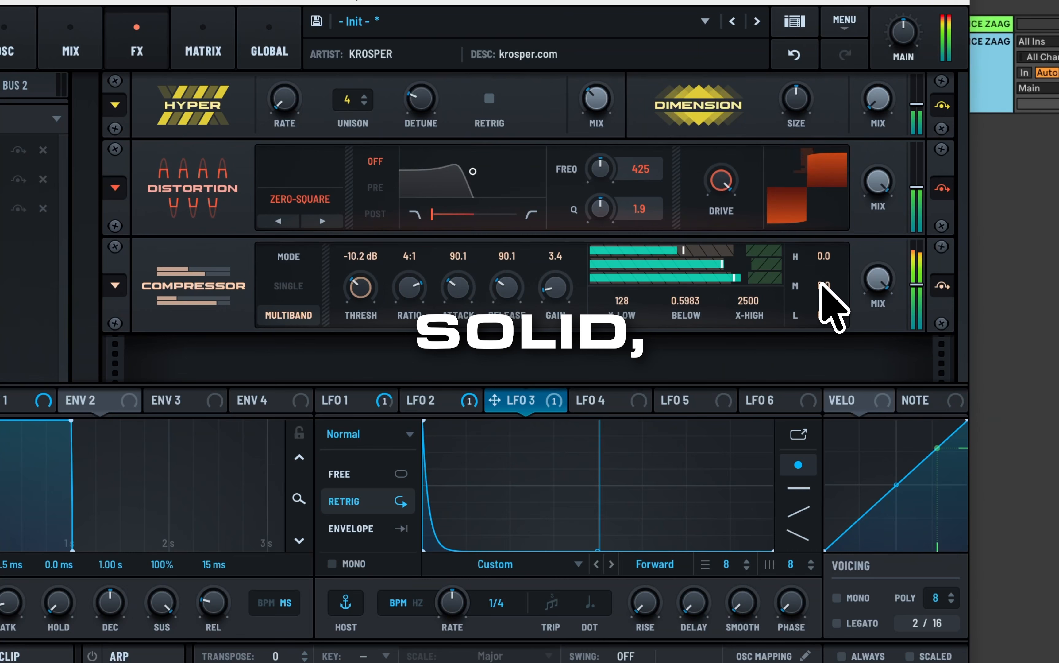
{"action": "left_click_drag", "start_coordinate": [815, 313], "coordinate": [816, 310]}
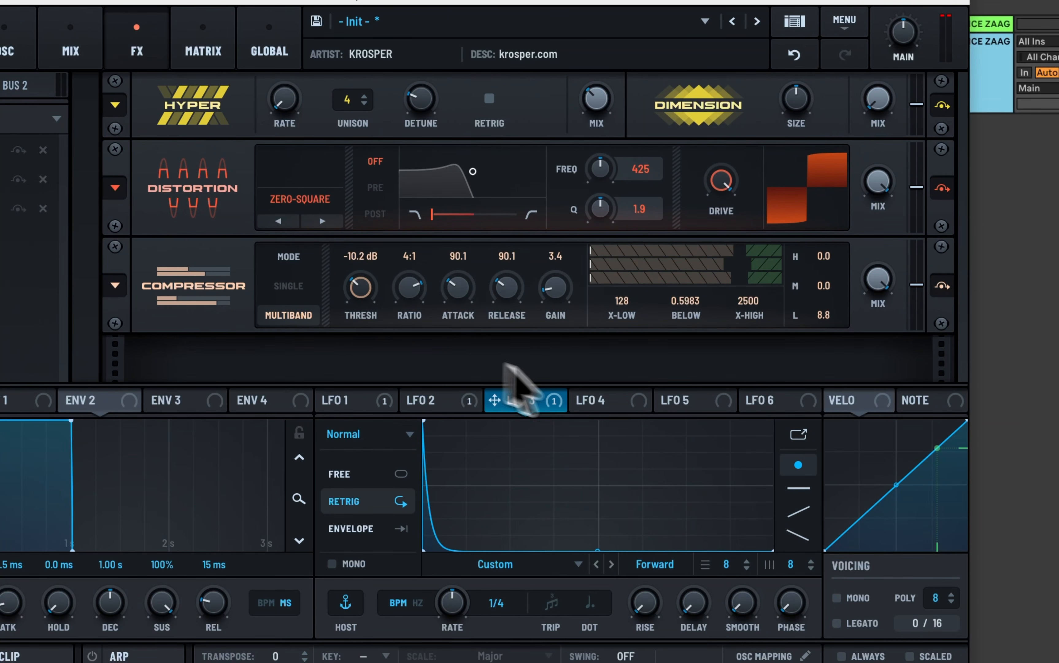
{"action": "left_click_drag", "start_coordinate": [821, 316], "coordinate": [820, 310]}
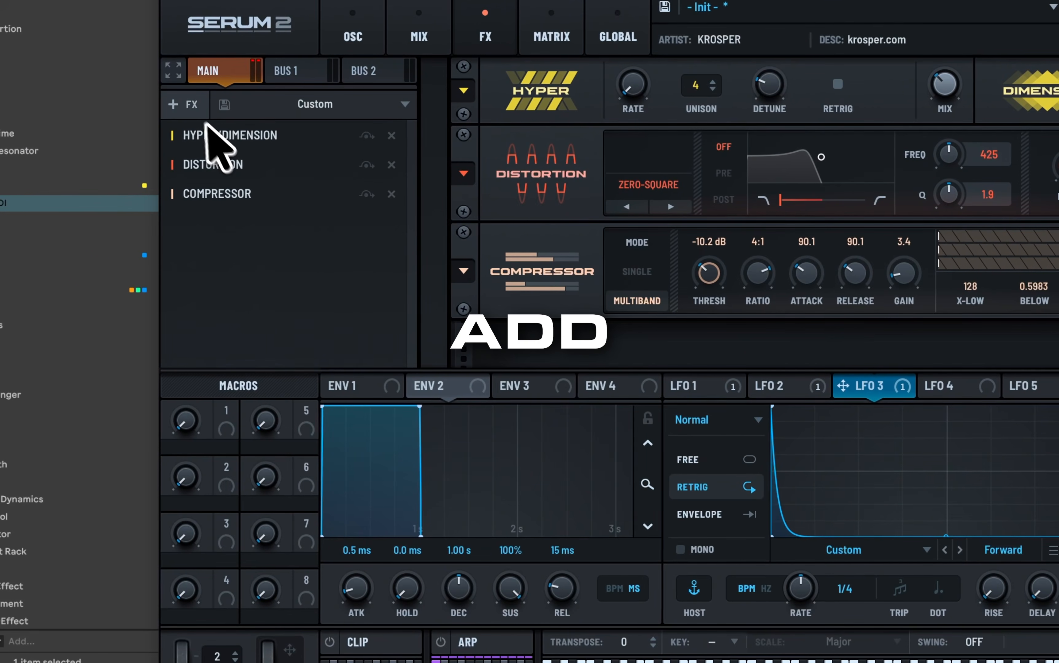
Step: Add a Utility effect at the end of the chain, enable Mono Bass and raise its frequency
{"action": "left_click", "coordinate": [197, 112]}
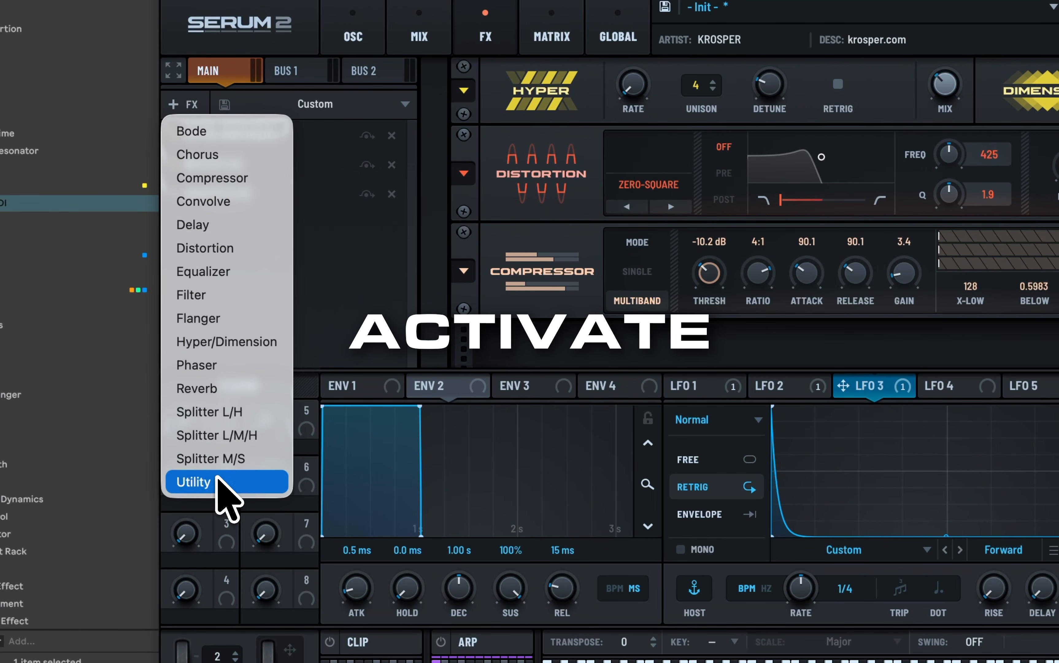
{"action": "left_click", "coordinate": [246, 482]}
{"action": "left_click", "coordinate": [721, 301]}
{"action": "left_click_drag", "start_coordinate": [780, 299], "coordinate": [782, 281]}
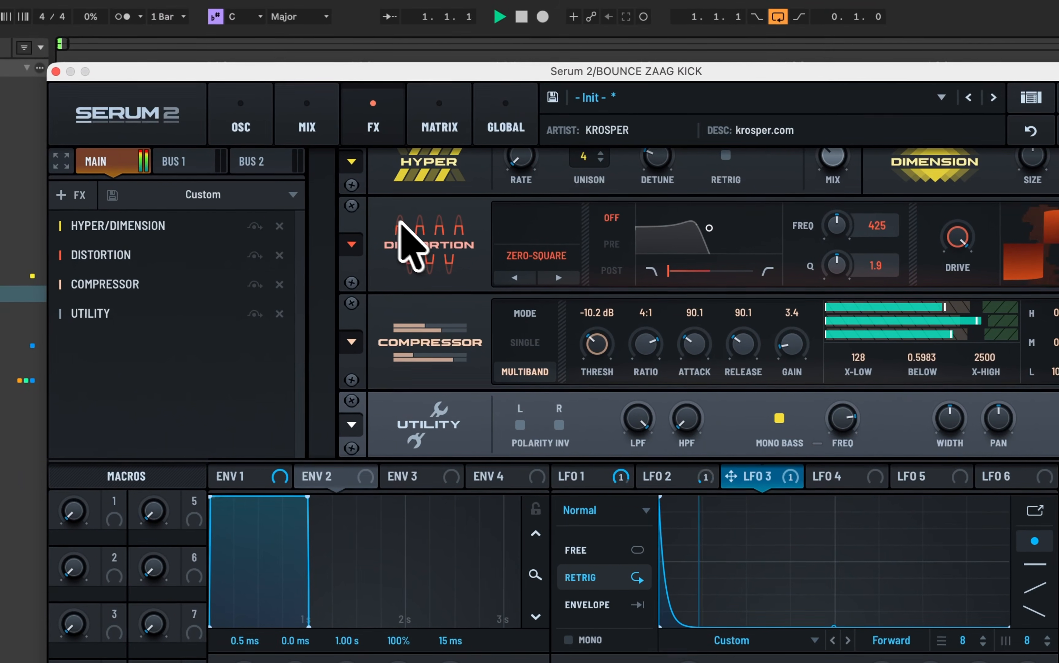
Step: Return to the oscillator page and set OSC A's first warp mode to Sync
{"action": "left_click", "coordinate": [181, 6]}
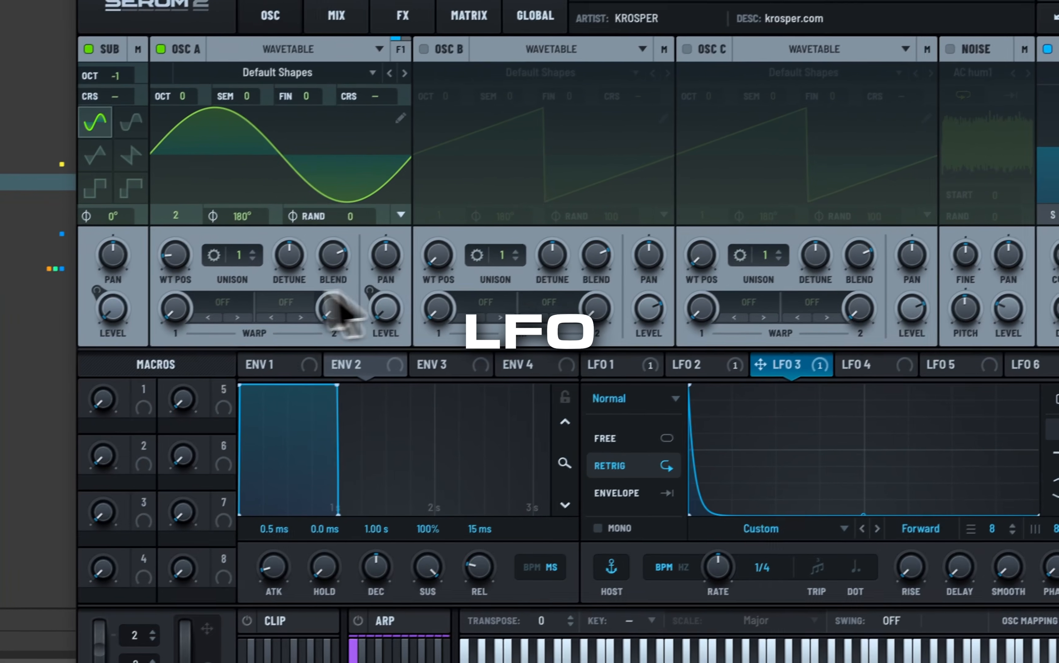
{"action": "left_click", "coordinate": [196, 415]}
{"action": "left_click", "coordinate": [248, 338]}
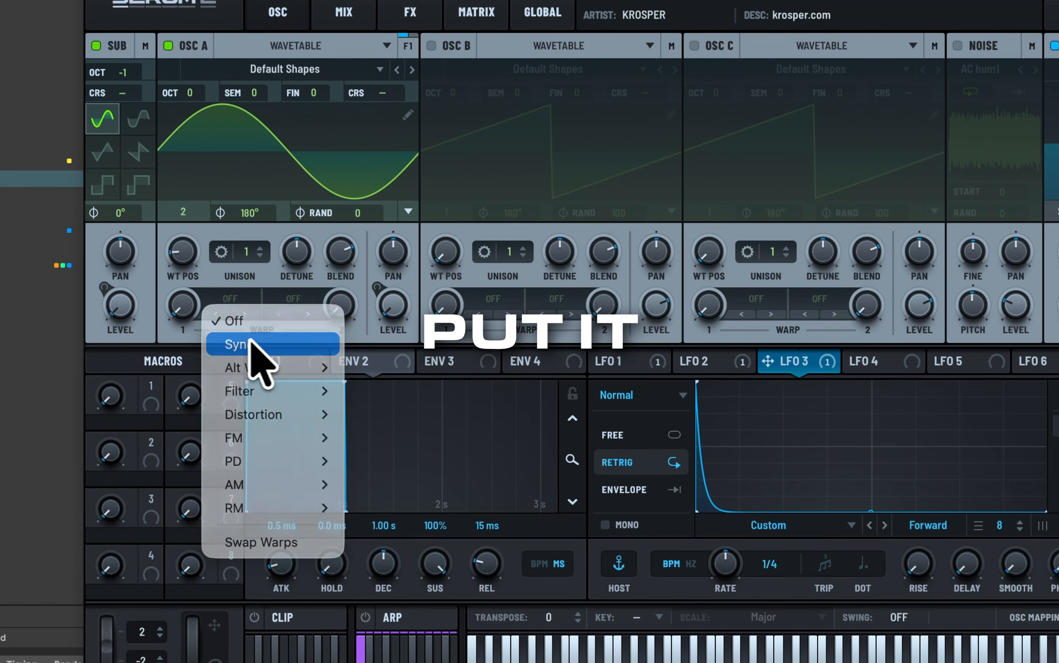
Step: Shape LFO 4 to stay low, rise in a steep curve near the midpoint and hold high, and assign it to OSC A's Sync warp
{"action": "left_click", "coordinate": [883, 366]}
{"action": "left_click_drag", "start_coordinate": [608, 297], "coordinate": [647, 305]}
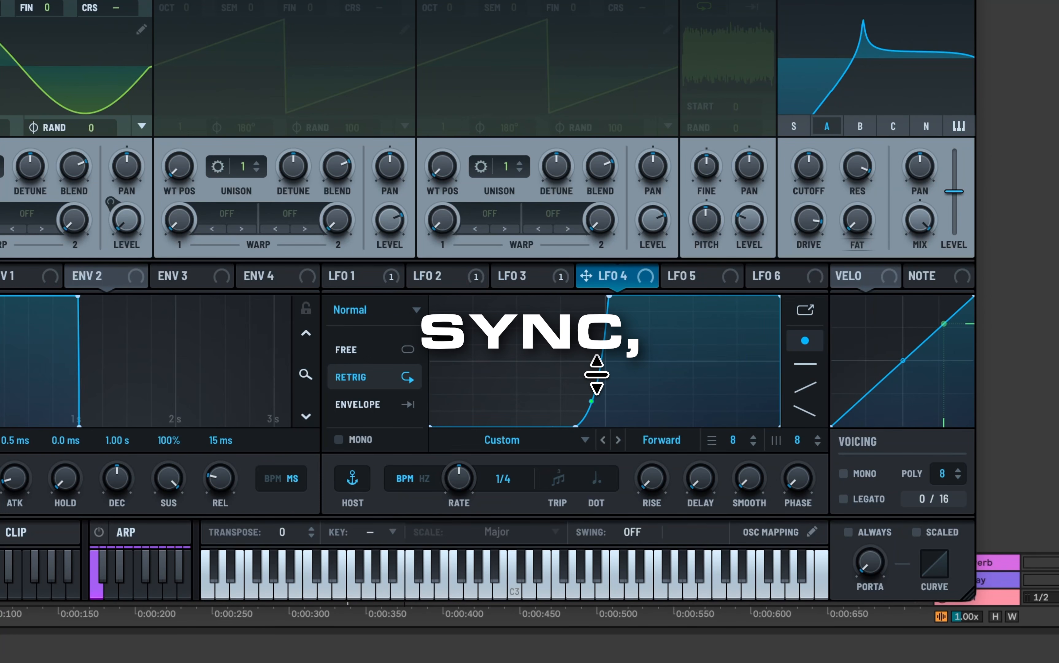
{"action": "left_click_drag", "start_coordinate": [611, 278], "coordinate": [284, 289]}
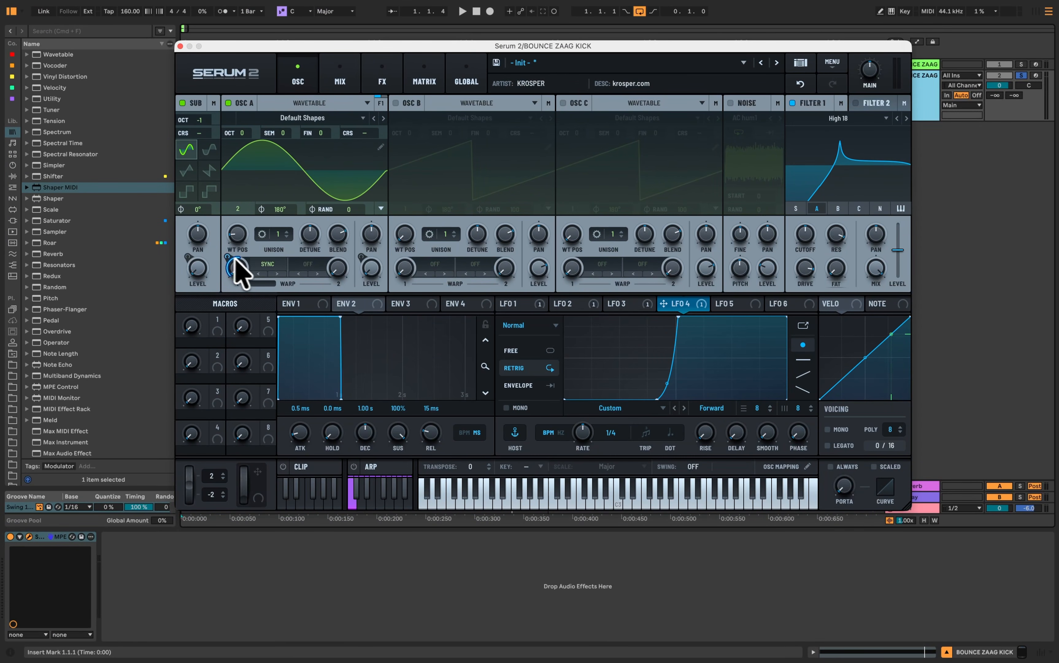
Step: Set the amount of LFO 4's modulation of OSC A's warp to about 45% while auditioning the kick
{"action": "key", "text": "space"}
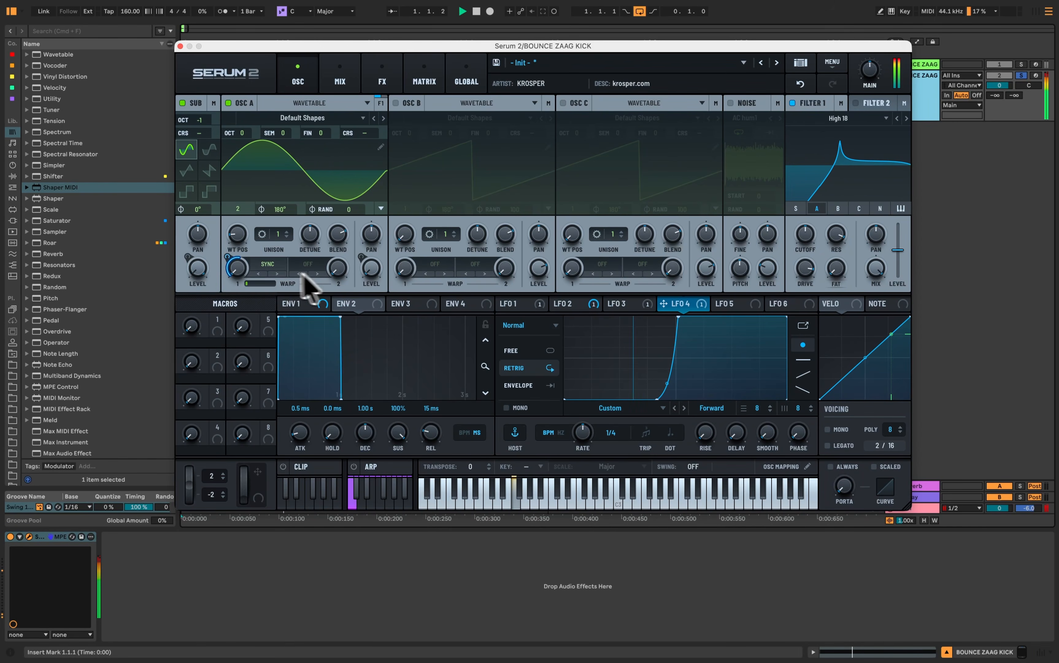
{"action": "left_click_drag", "start_coordinate": [227, 256], "coordinate": [227, 258]}
{"action": "left_click_drag", "start_coordinate": [326, 308], "coordinate": [331, 332]}
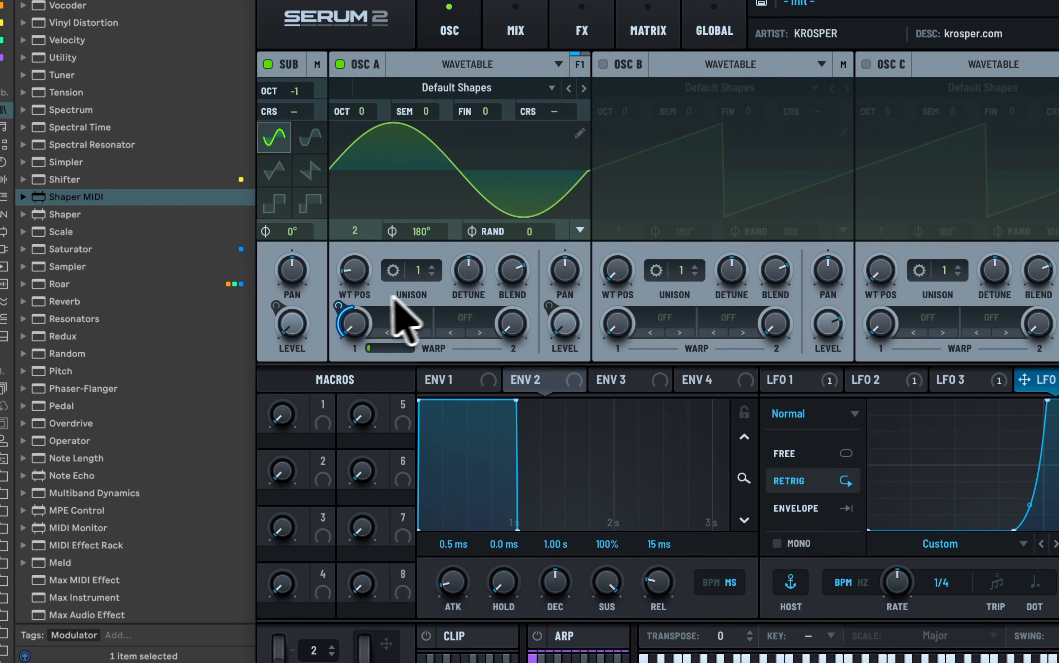
{"action": "left_click_drag", "start_coordinate": [342, 306], "coordinate": [332, 331]}
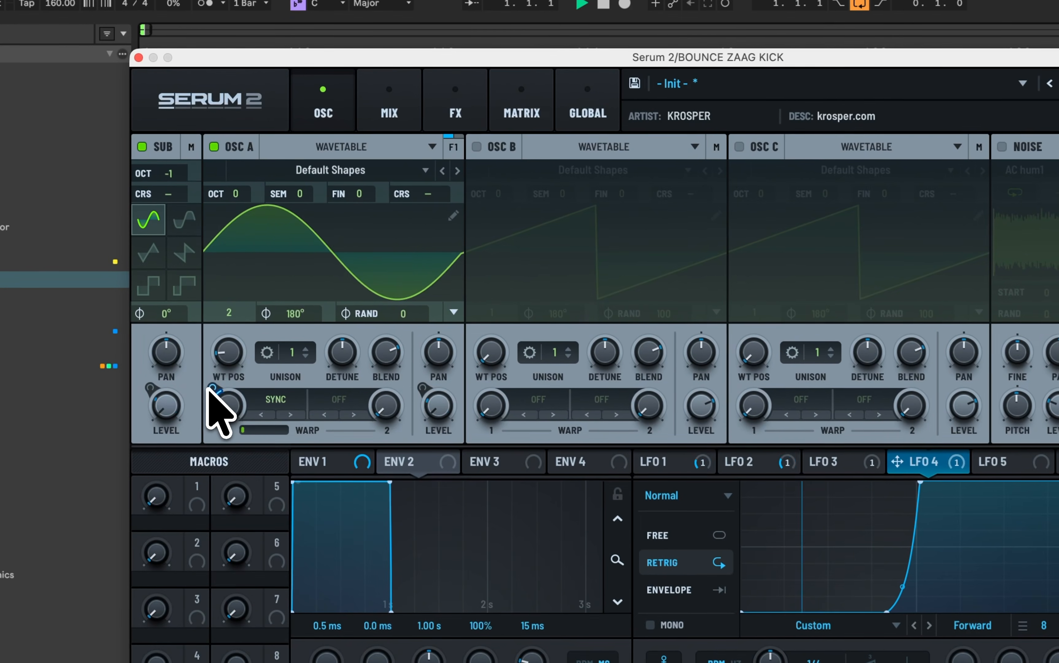
{"action": "left_click_drag", "start_coordinate": [225, 260], "coordinate": [228, 253]}
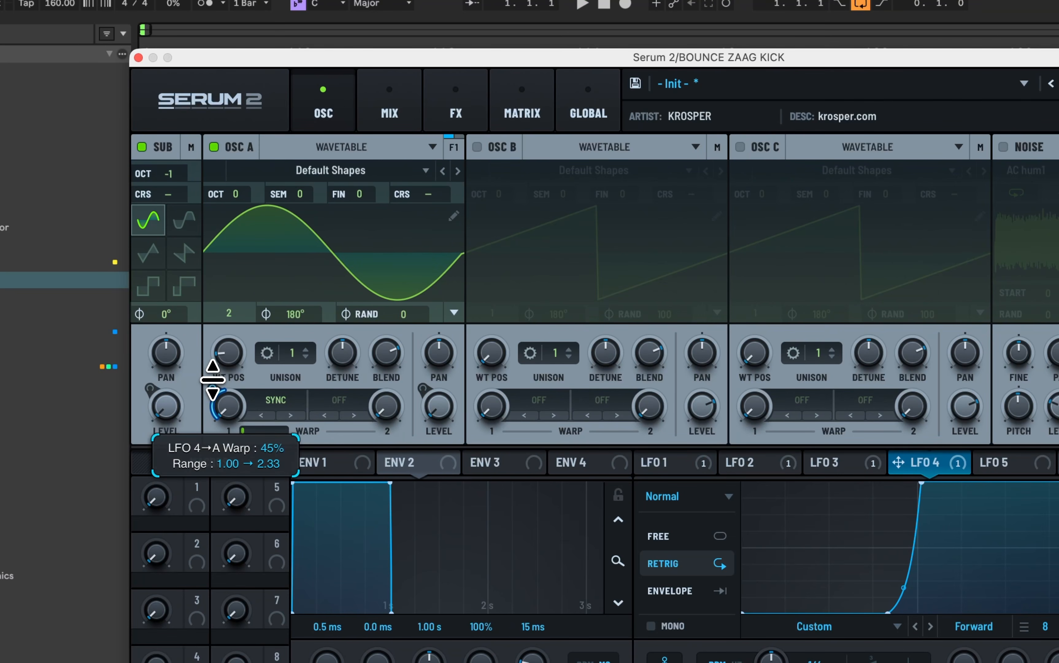
{"action": "key", "text": "space"}
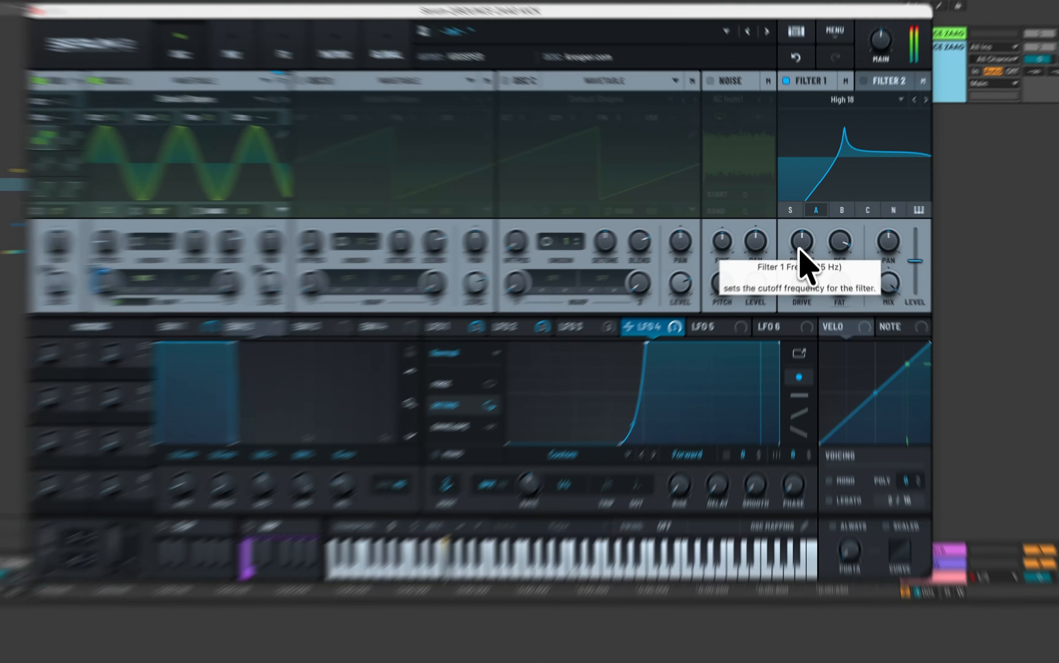
Step: Sweep Filter 1's cutoff up and back down while auditioning its effect on the kick
{"action": "mouse_move", "coordinate": [799, 249]}
{"action": "left_mouse_down"}
{"action": "mouse_move", "coordinate": [794, 257]}
{"action": "mouse_move", "coordinate": [804, 237]}
{"action": "left_mouse_up"}
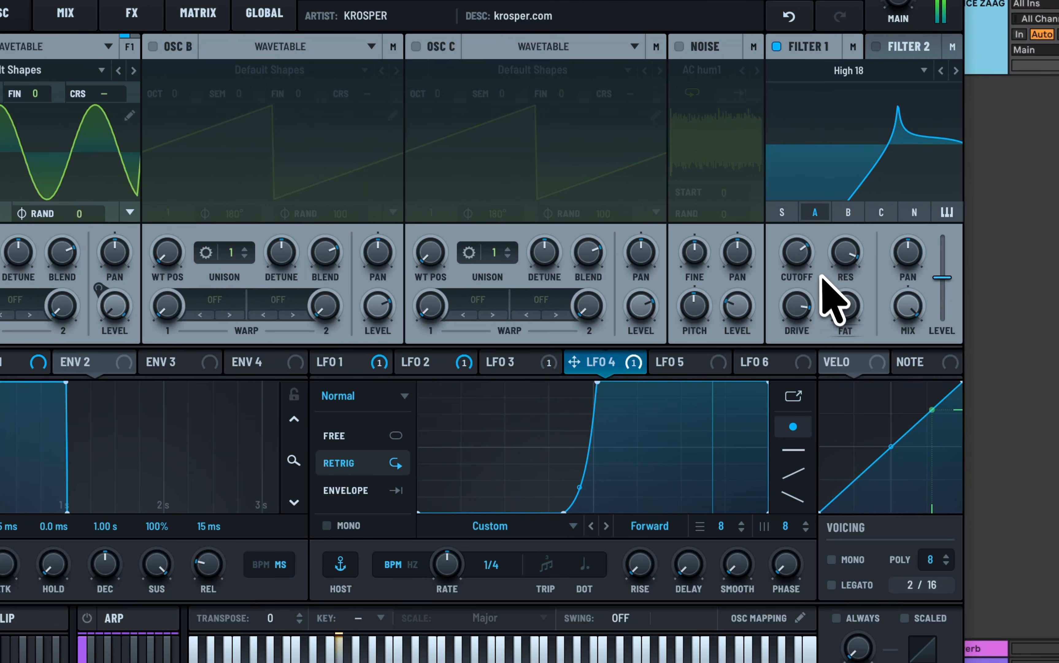
{"action": "left_click_drag", "start_coordinate": [806, 261], "coordinate": [797, 290]}
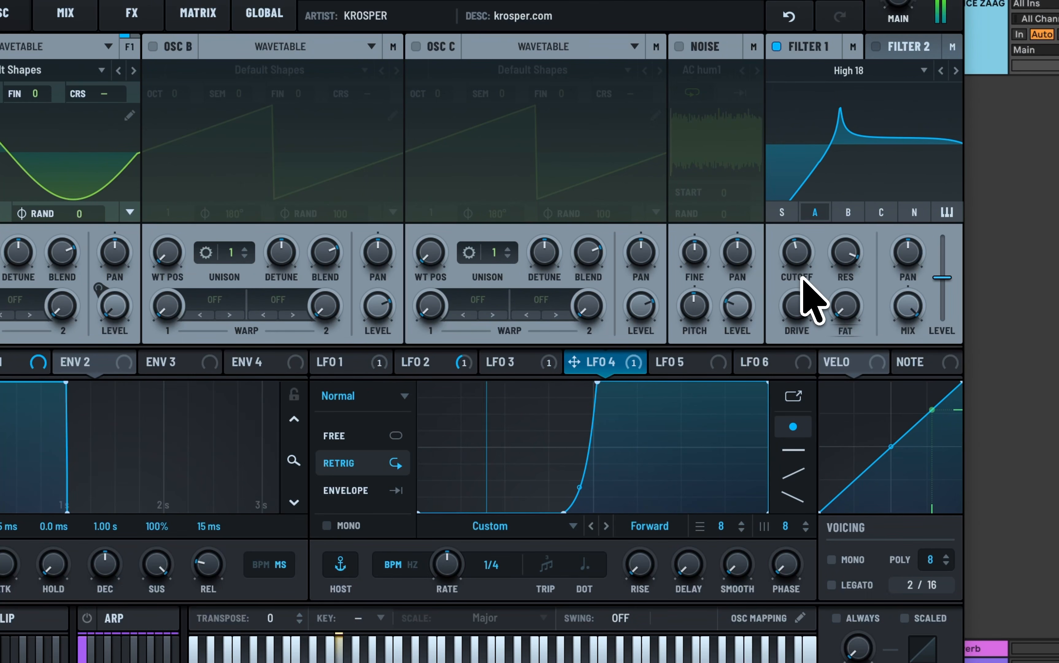
{"action": "left_click_drag", "start_coordinate": [805, 252], "coordinate": [806, 246]}
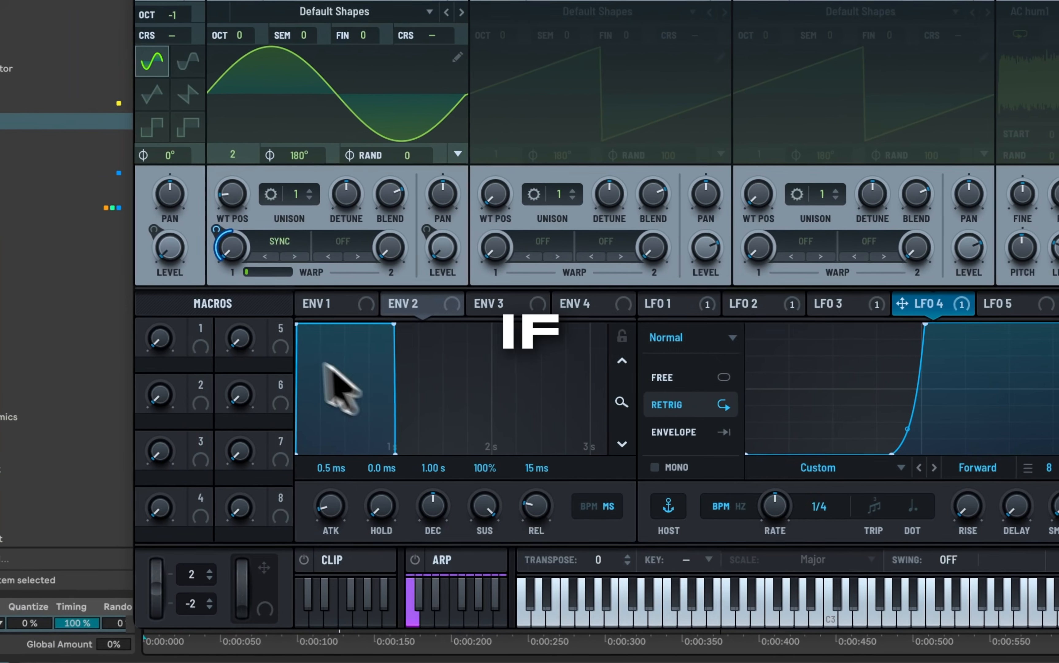
Step: Assign Macro 1 to Filter 1's cutoff and adjust the cutoff modulation
{"action": "left_click_drag", "start_coordinate": [204, 339], "coordinate": [1058, 195]}
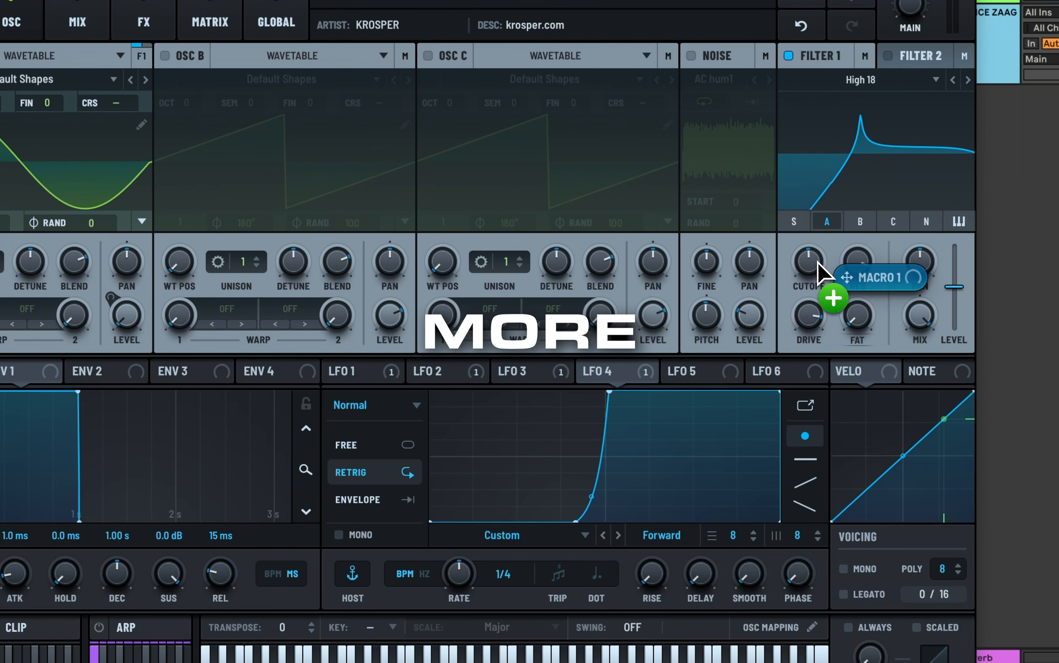
{"action": "left_click_drag", "start_coordinate": [819, 262], "coordinate": [804, 262]}
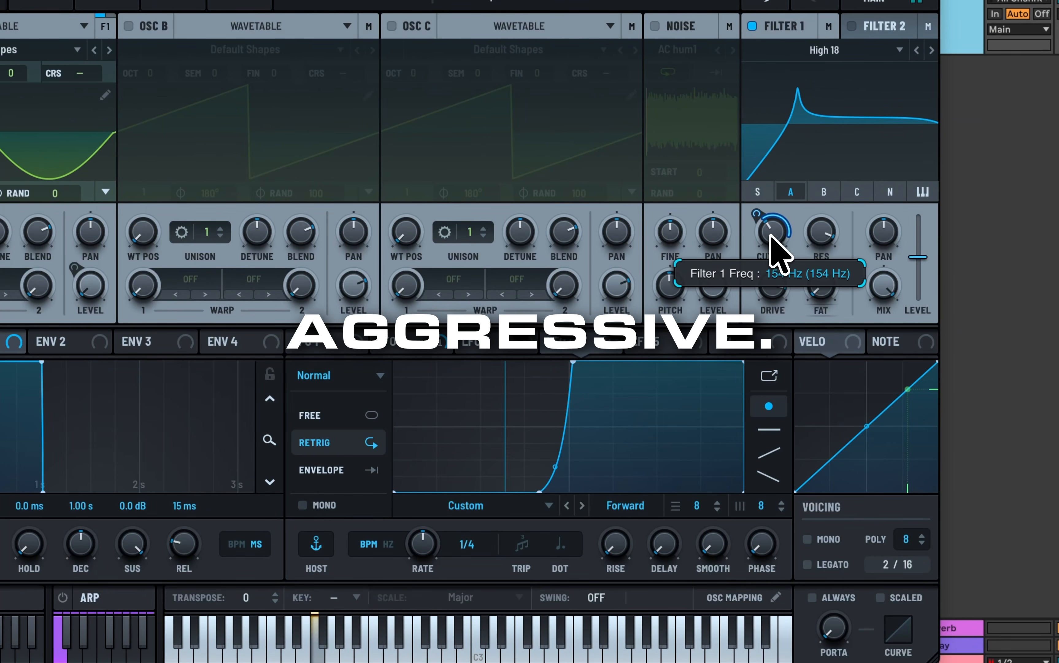
Step: Fine-tune Filter 1's cutoff and its Macro 1 modulation while auditioning the kick
{"action": "left_click_drag", "start_coordinate": [771, 236], "coordinate": [773, 215]}
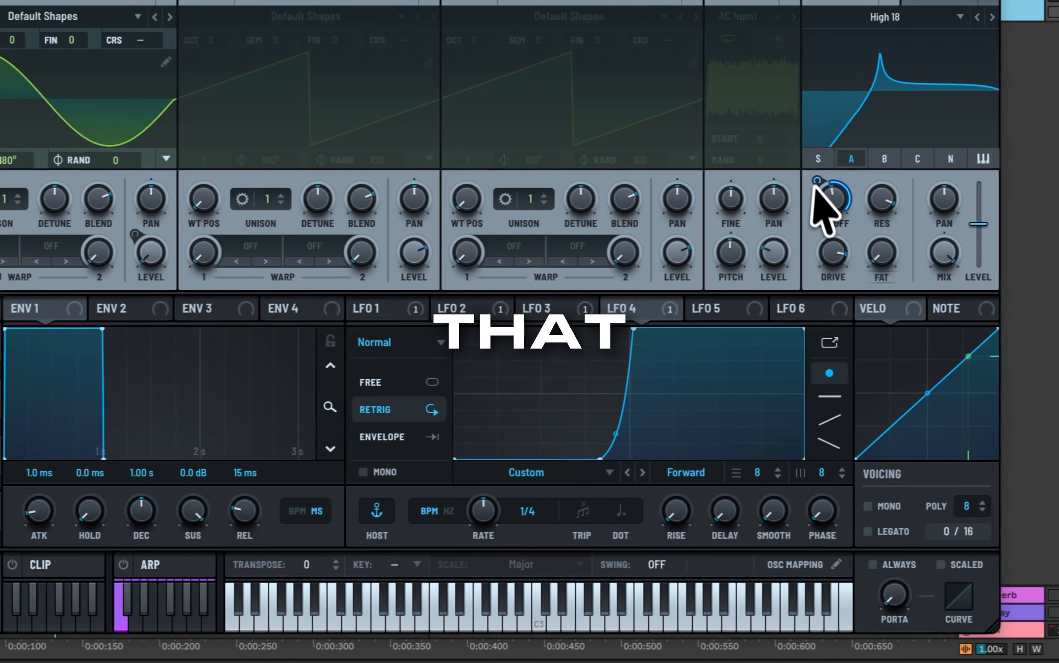
{"action": "left_click_drag", "start_coordinate": [814, 183], "coordinate": [810, 193]}
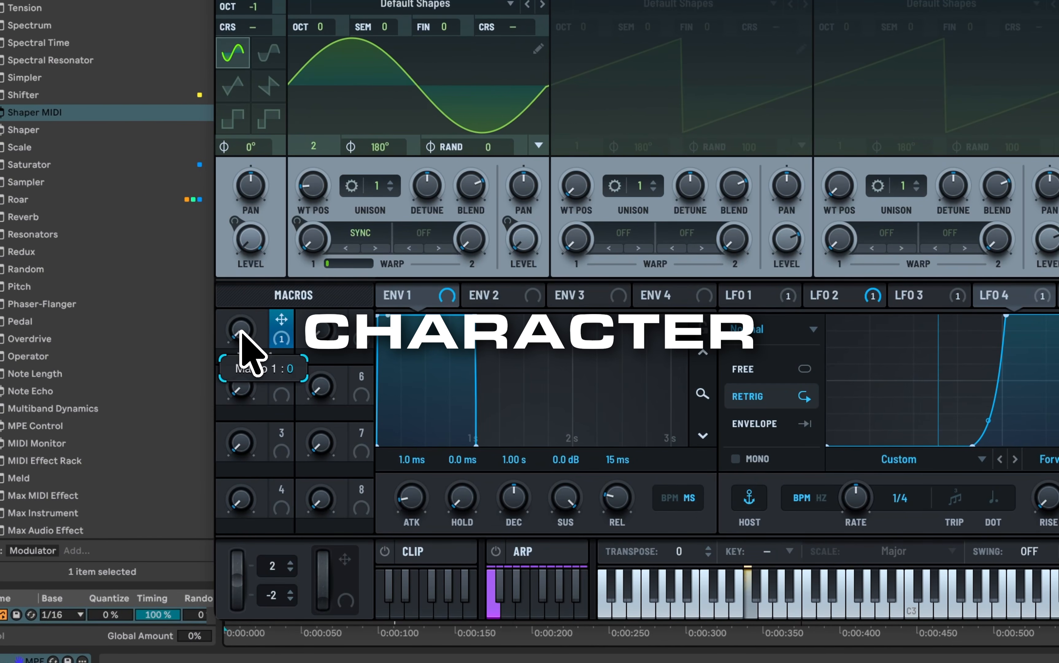
{"action": "left_click_drag", "start_coordinate": [240, 327], "coordinate": [260, 372]}
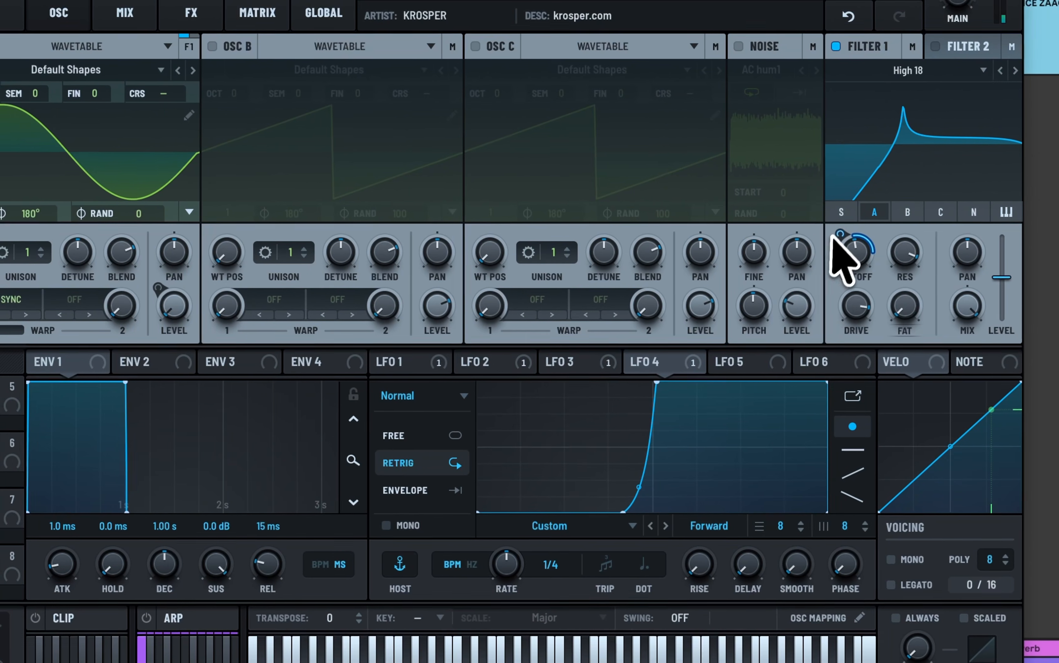
{"action": "left_click_drag", "start_coordinate": [835, 236], "coordinate": [834, 238]}
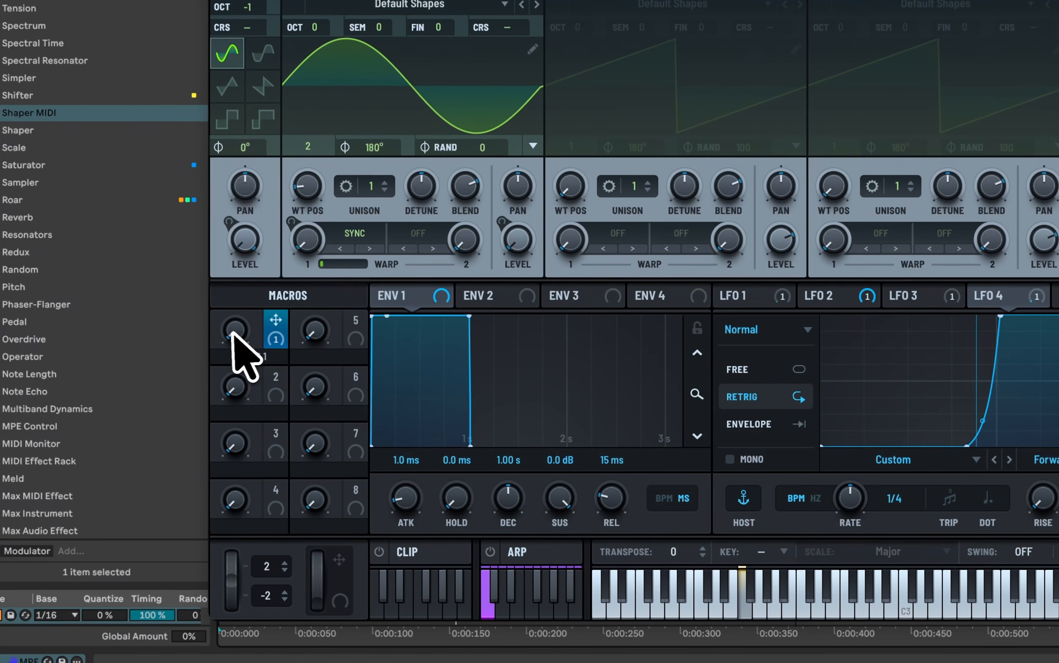
Step: Sweep Macro 1 up to 87, down to zero, up to 100 and back to a low setting while auditioning
{"action": "left_click_drag", "start_coordinate": [229, 333], "coordinate": [229, 324]}
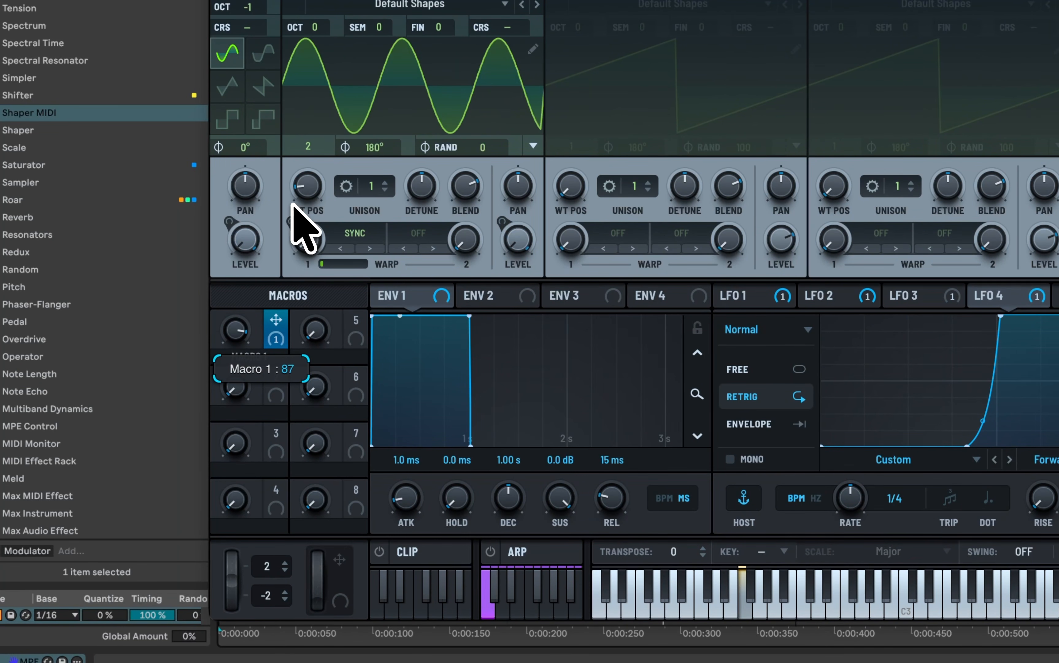
{"action": "left_click_drag", "start_coordinate": [307, 156], "coordinate": [249, 496]}
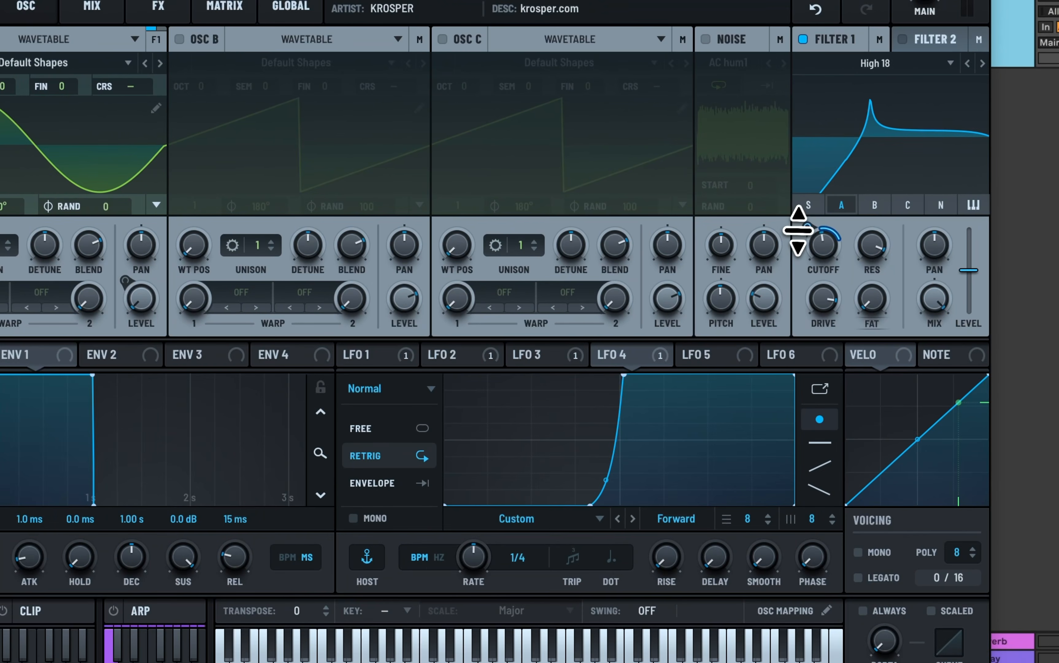
{"action": "left_click_drag", "start_coordinate": [799, 229], "coordinate": [802, 235]}
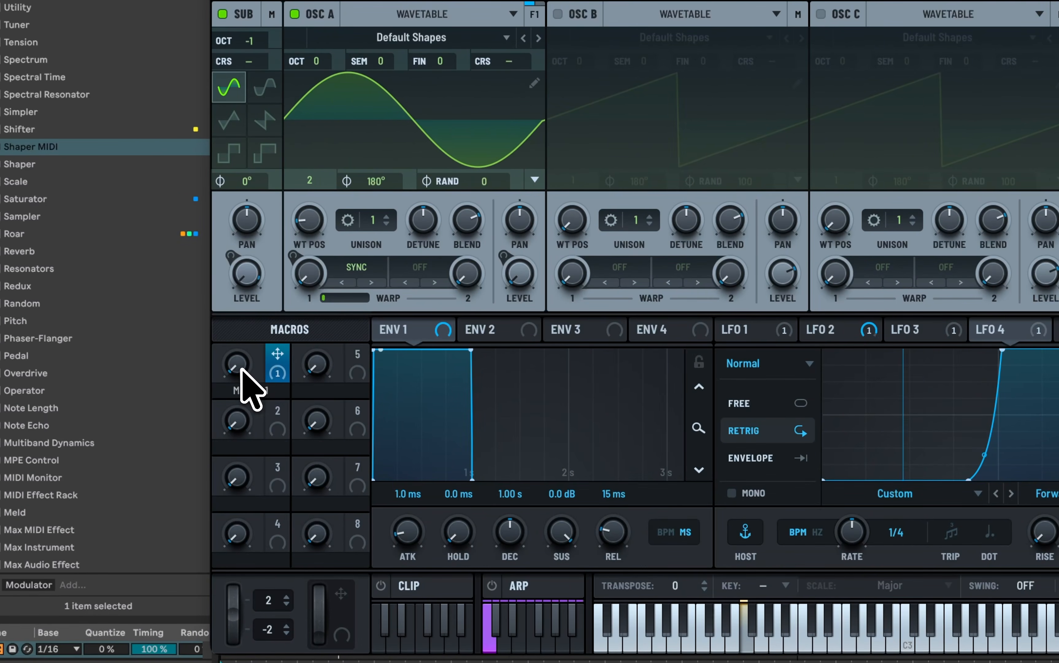
{"action": "left_click_drag", "start_coordinate": [241, 371], "coordinate": [299, 197]}
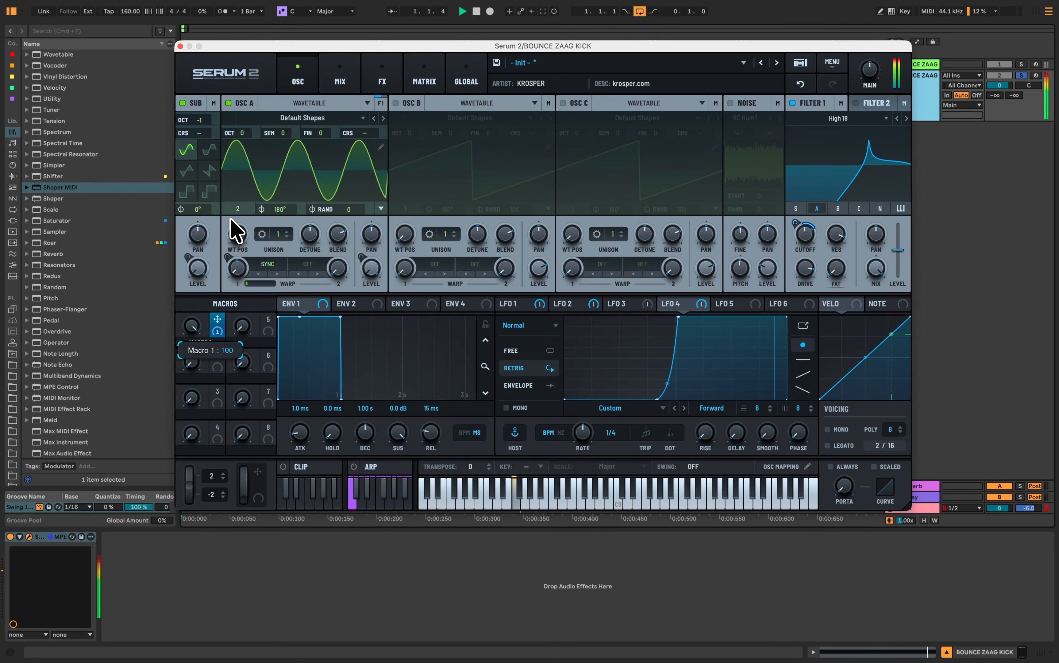
{"action": "left_click_drag", "start_coordinate": [233, 274], "coordinate": [197, 335]}
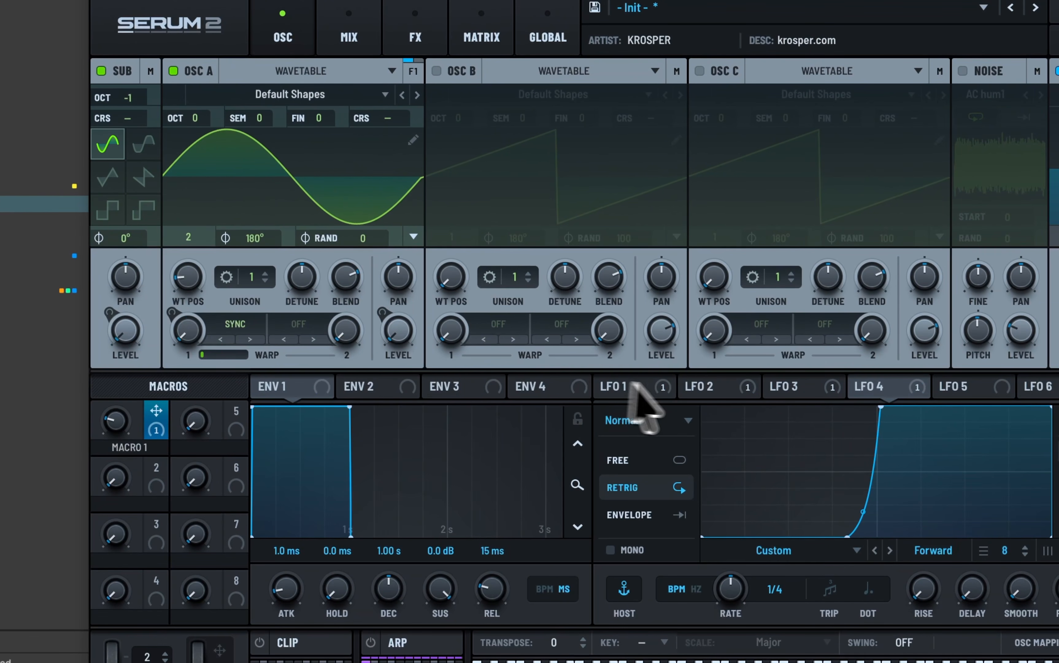
Step: Enable OSC B with the Spectral wavetable Monster 3 [SL] and set its phase randomness to 0
{"action": "left_click", "coordinate": [723, 378]}
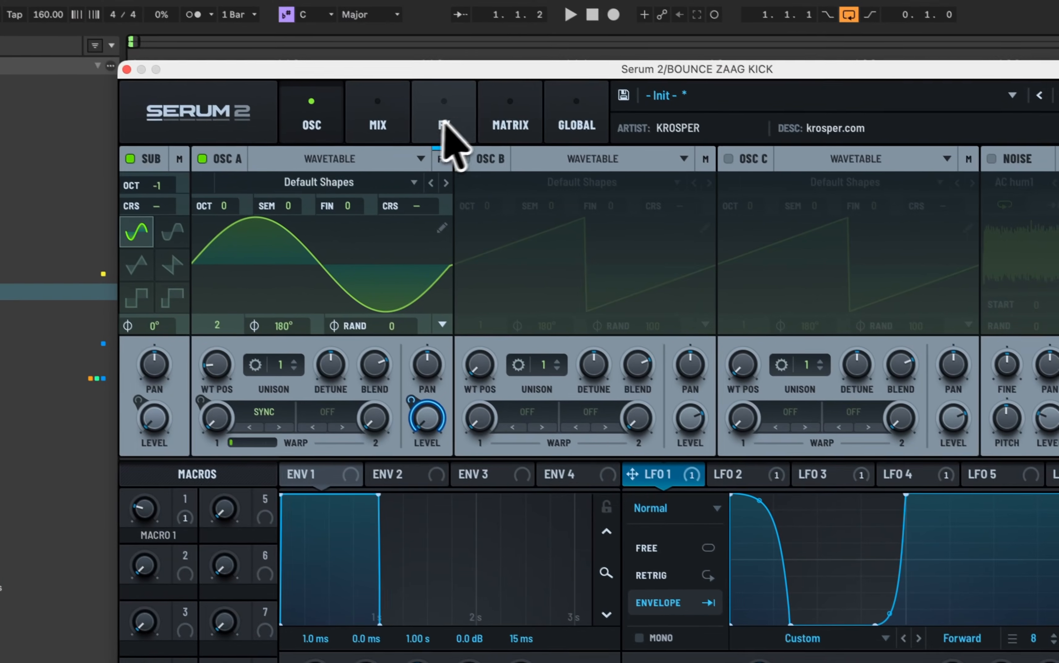
{"action": "left_click", "coordinate": [451, 127]}
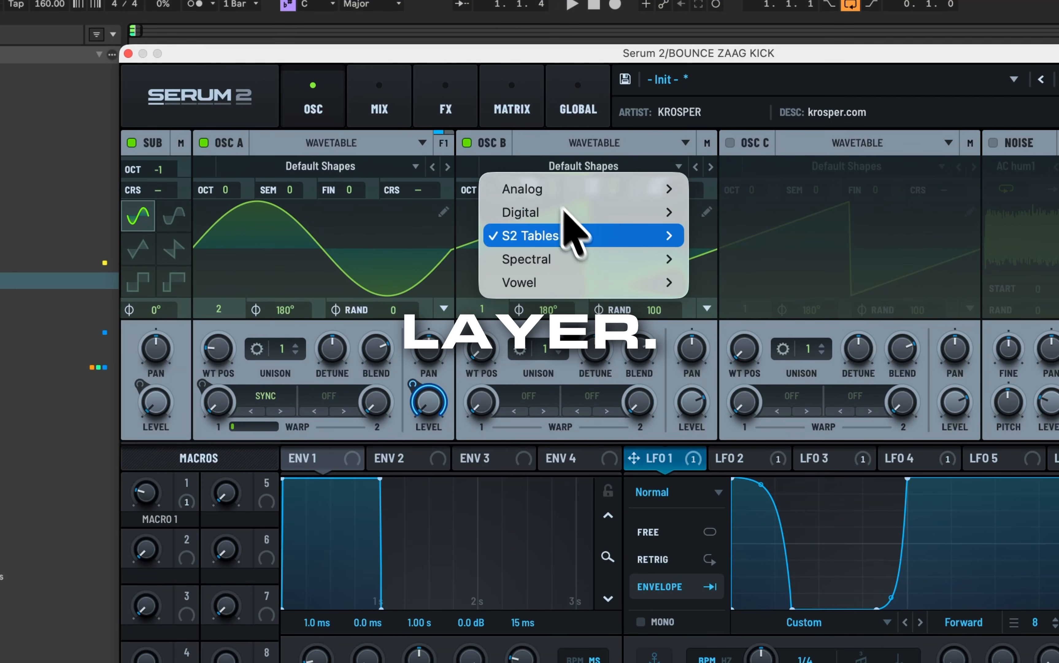
{"action": "mouse_move", "coordinate": [573, 258]}
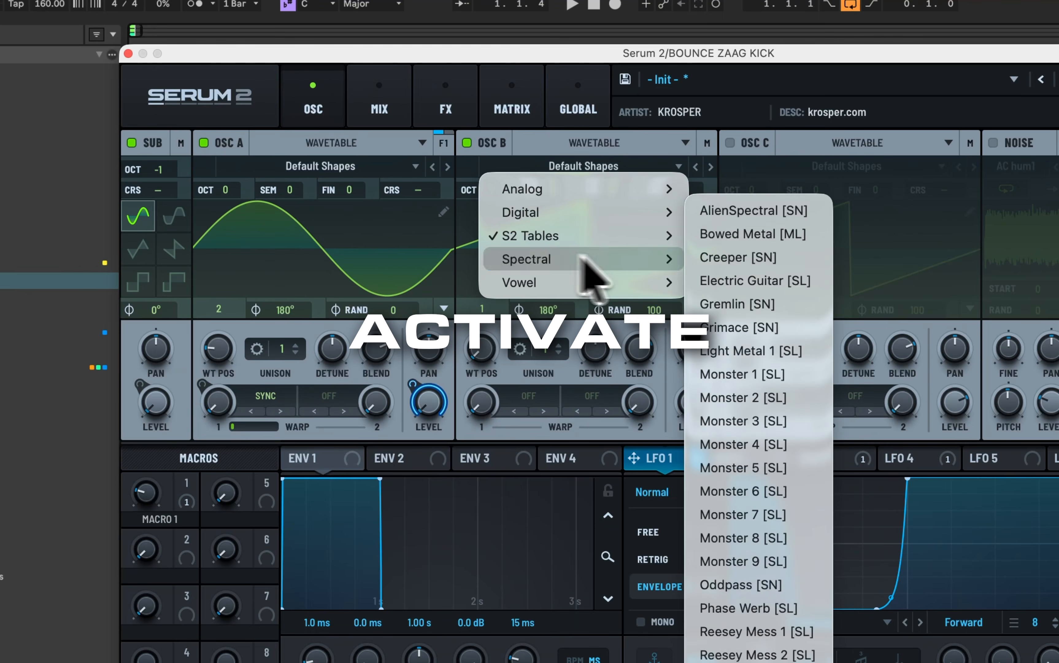
{"action": "left_click", "coordinate": [751, 422]}
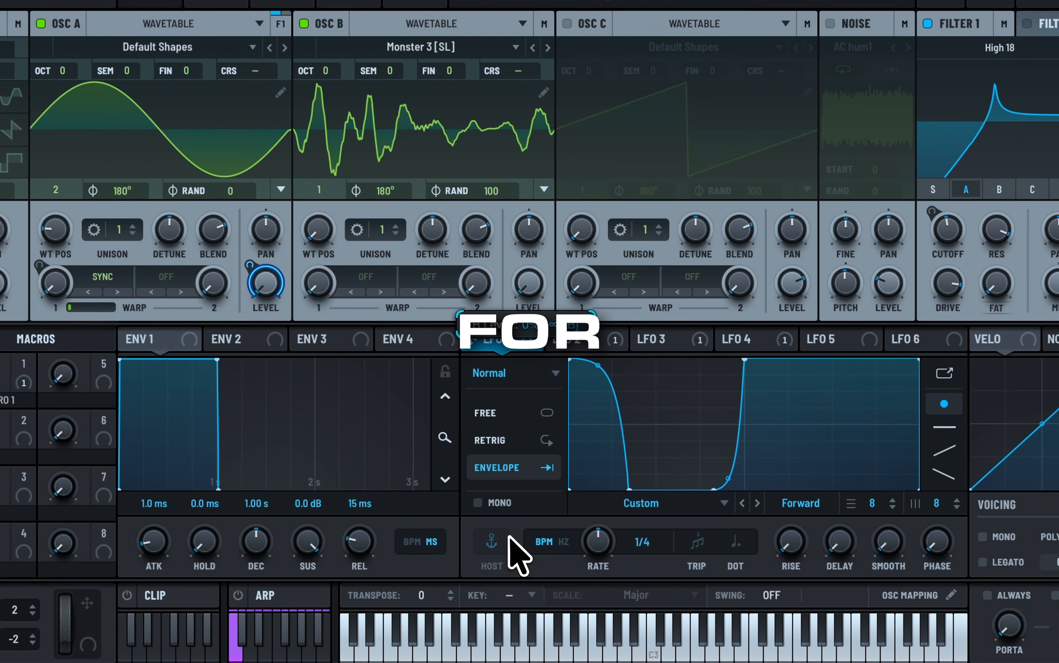
{"action": "left_click_drag", "start_coordinate": [491, 191], "coordinate": [505, 237]}
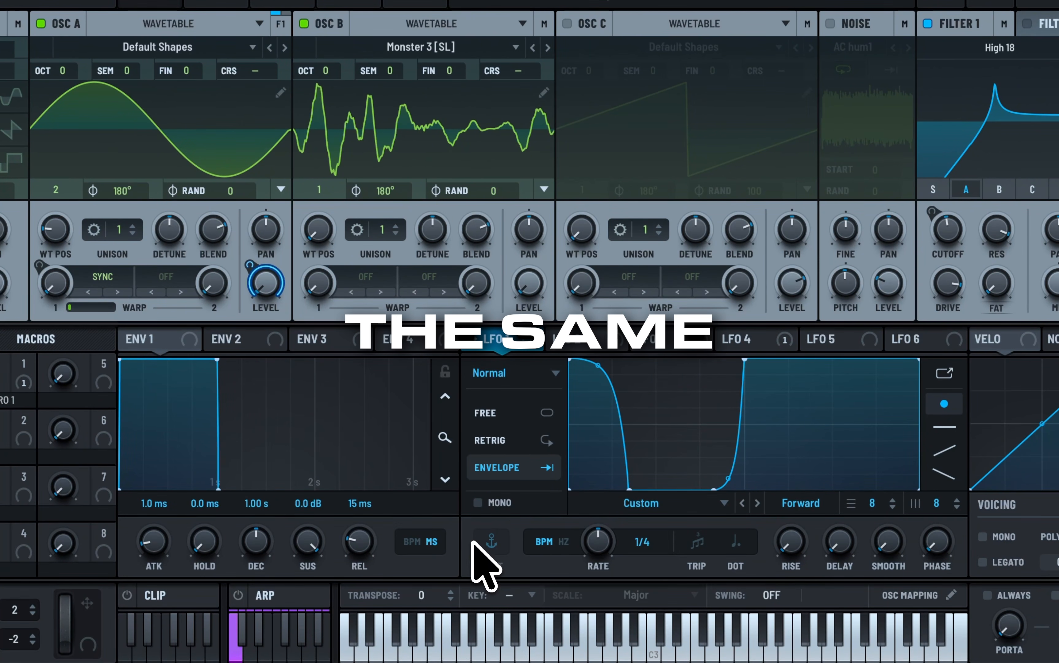
Step: Assign LFO 4 to OSC B's level and play the kick with OSC A temporarily switched off
{"action": "left_click", "coordinate": [753, 339]}
{"action": "left_click_drag", "start_coordinate": [762, 343], "coordinate": [548, 298]}
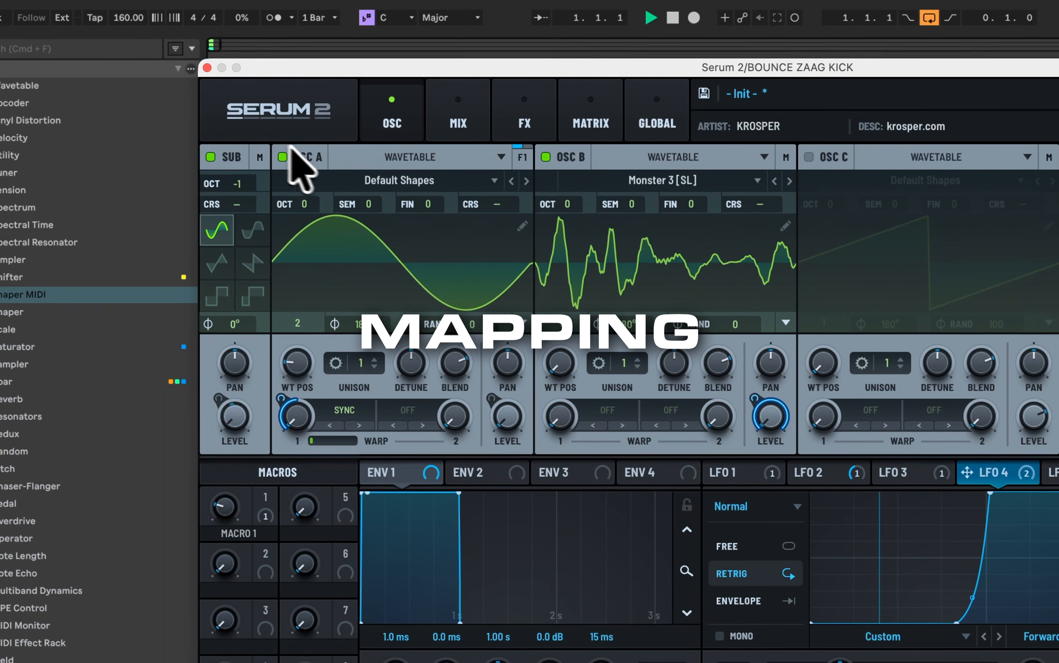
{"action": "left_click", "coordinate": [41, 24]}
{"action": "key", "text": "space"}
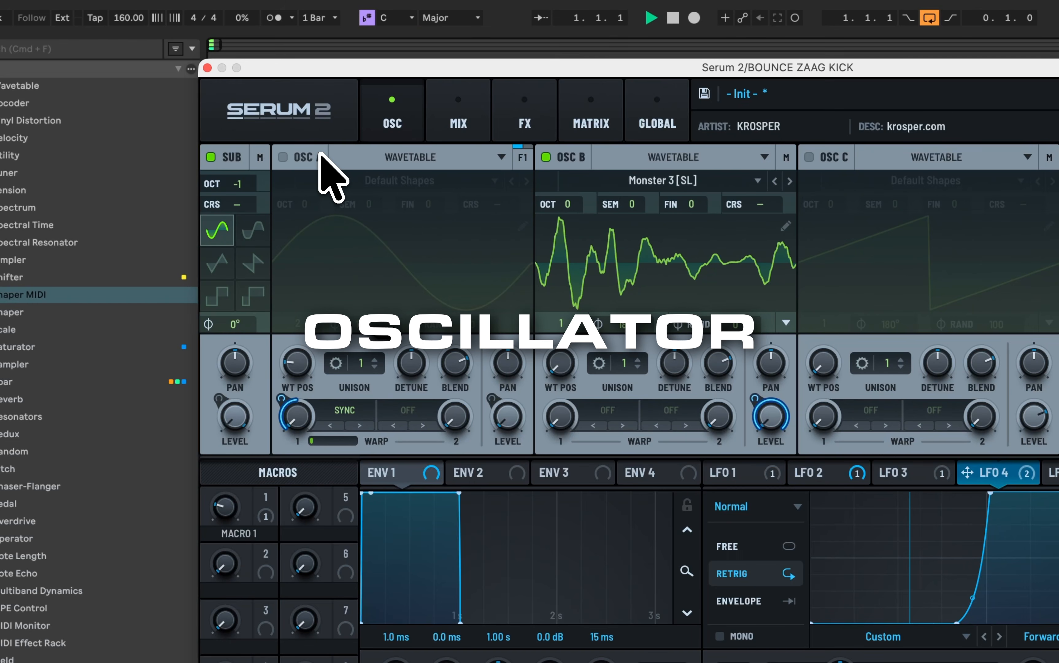
{"action": "left_click", "coordinate": [283, 157]}
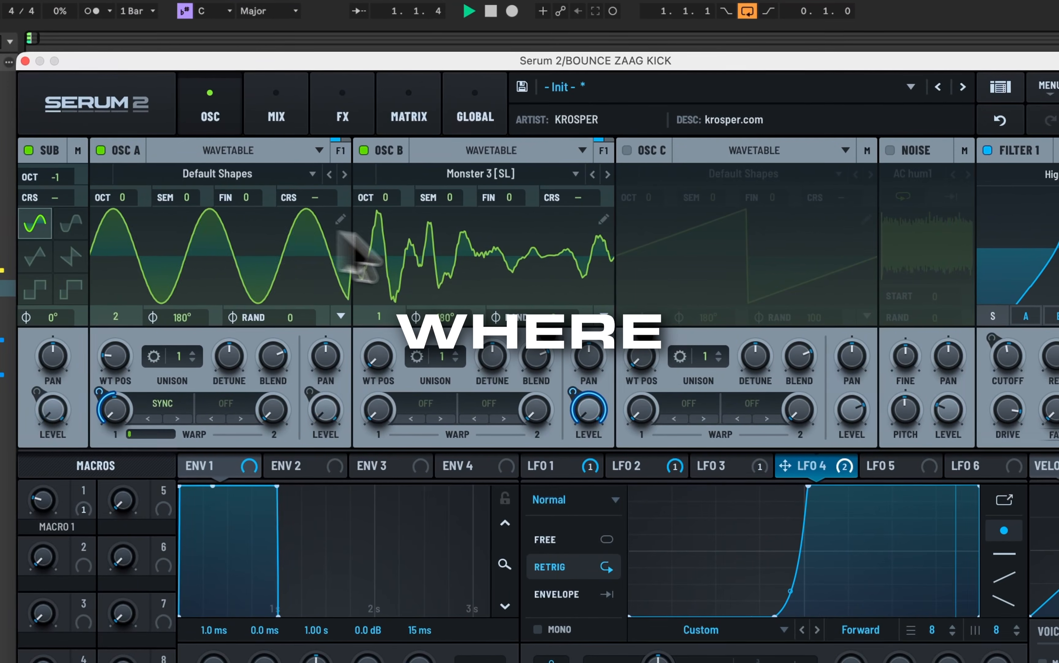
Step: Audition Monster 5 [SL] in OSC B at wavetable position 111, and switch to the Spectral wavetable Light Metal 1 [SL]
{"action": "left_click", "coordinate": [609, 174]}
{"action": "left_click_drag", "start_coordinate": [381, 359], "coordinate": [407, 307]}
{"action": "left_click", "coordinate": [486, 177]}
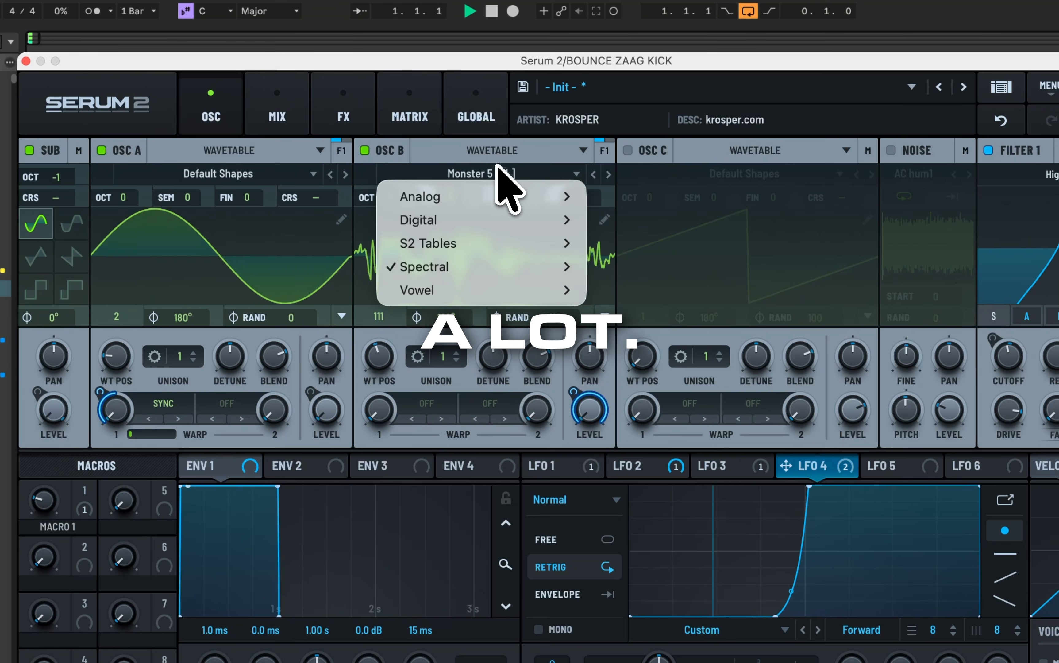
{"action": "mouse_move", "coordinate": [482, 267]}
{"action": "left_click", "coordinate": [639, 359]}
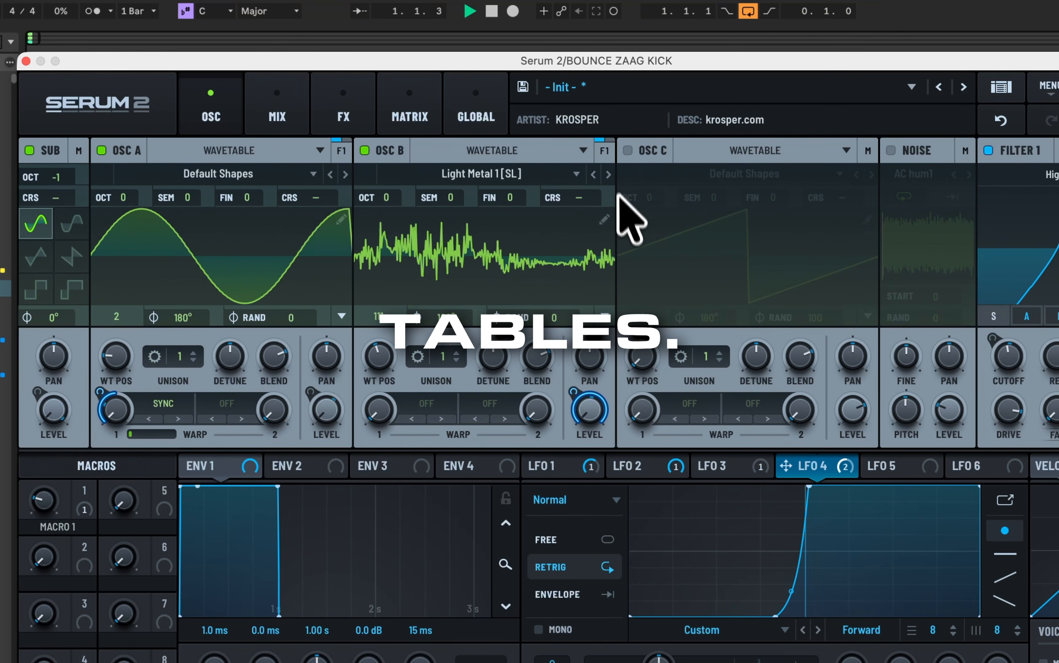
Step: Advance OSC B's wavetable to Monster 3 [SL] and set its wavetable position to 172
{"action": "left_click", "coordinate": [609, 175]}
{"action": "left_click", "coordinate": [609, 174]}
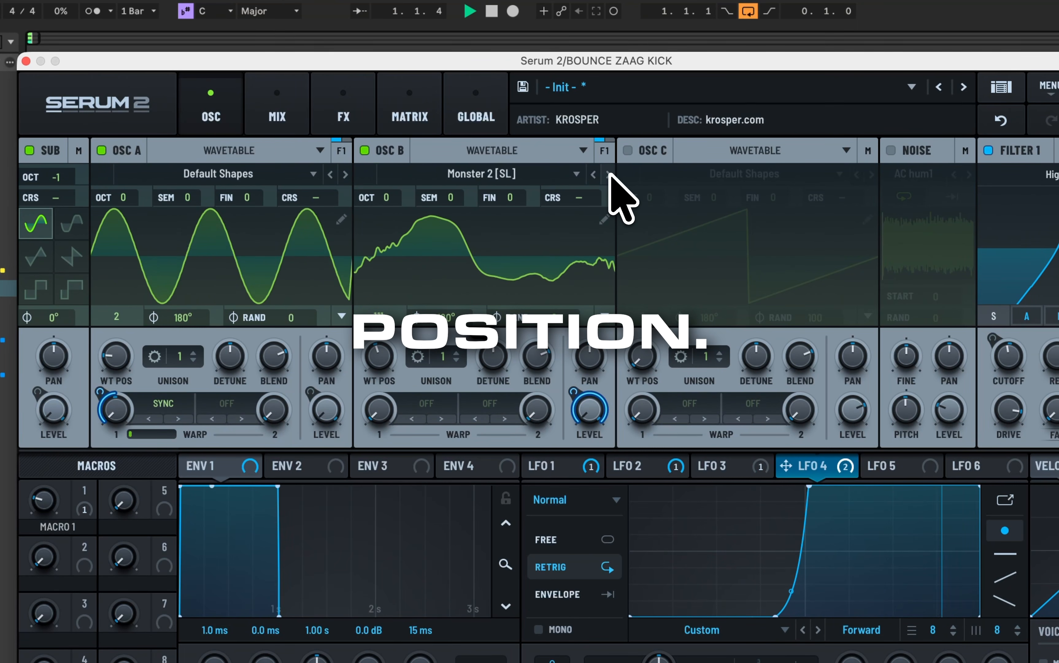
{"action": "left_click", "coordinate": [609, 174]}
{"action": "left_click_drag", "start_coordinate": [397, 337], "coordinate": [376, 330]}
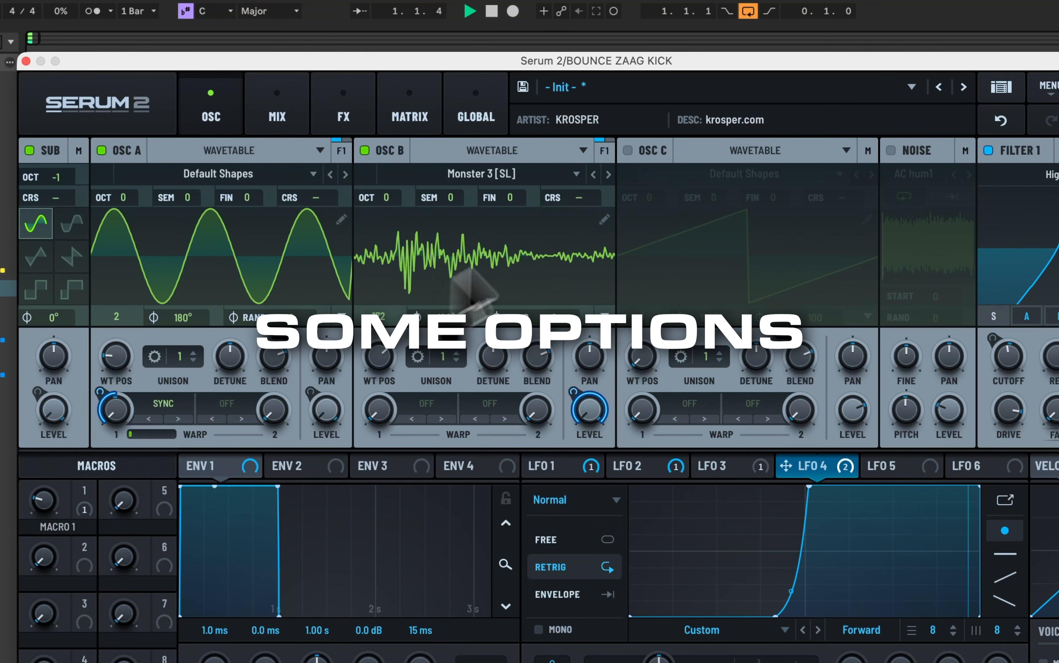
Step: Try OSC B with Monster 6 [SL] at wavetable position 143, and raise Macro 1
{"action": "left_click", "coordinate": [608, 175]}
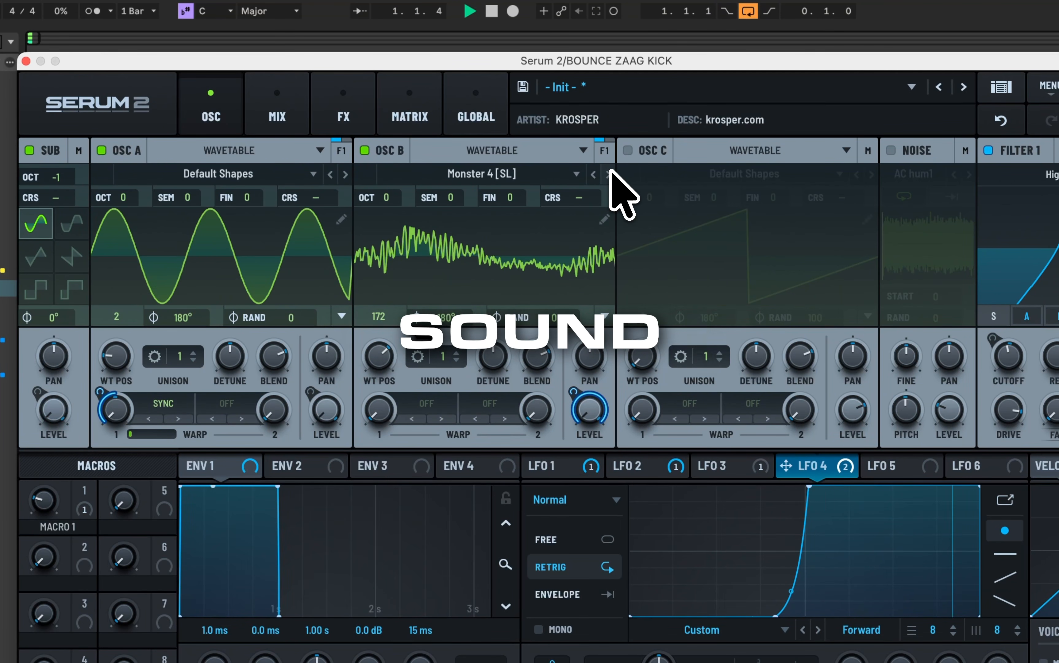
{"action": "left_click", "coordinate": [609, 174]}
{"action": "left_click_drag", "start_coordinate": [378, 357], "coordinate": [371, 398]}
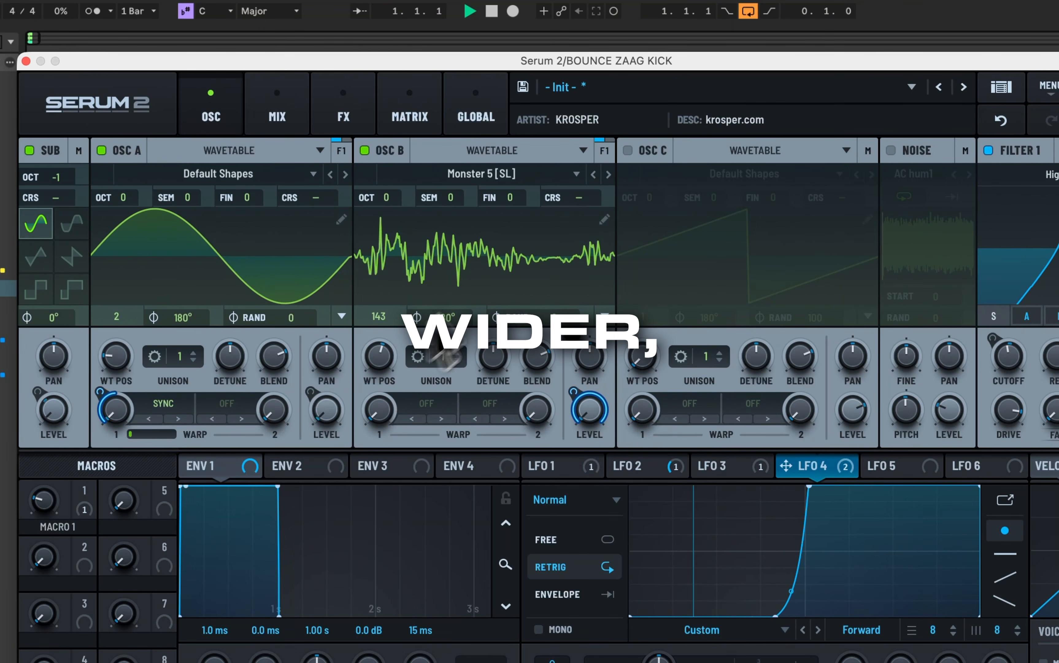
{"action": "left_click", "coordinate": [609, 174]}
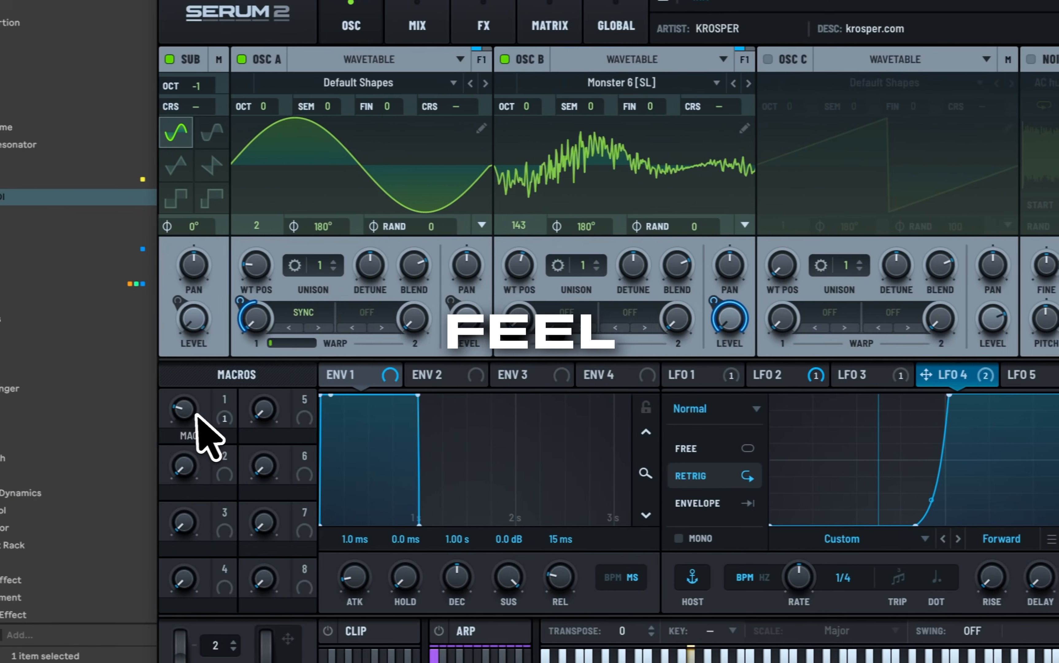
{"action": "mouse_move", "coordinate": [196, 416]}
{"action": "left_mouse_down"}
{"action": "mouse_move", "coordinate": [202, 366]}
{"action": "mouse_move", "coordinate": [200, 443]}
{"action": "mouse_move", "coordinate": [202, 431]}
{"action": "left_mouse_up"}
Step: Advance OSC B's wavetable to Monster 9 [SL] and set its wavetable position to 164, trying 58 on the way
{"action": "left_click", "coordinate": [754, 84]}
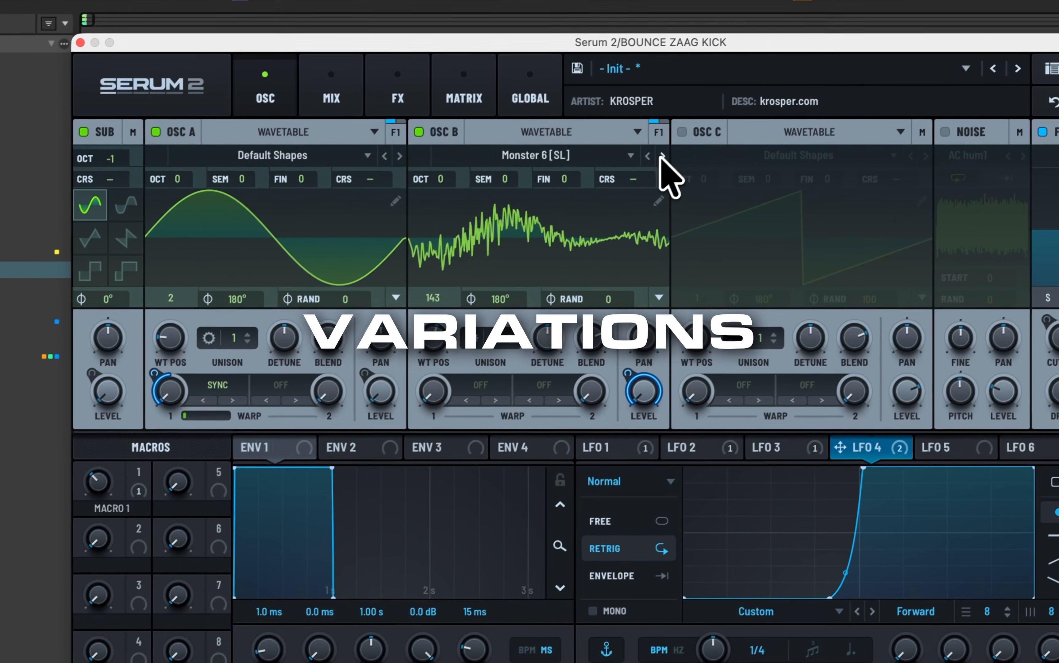
{"action": "left_click", "coordinate": [755, 83]}
{"action": "left_click", "coordinate": [657, 159]}
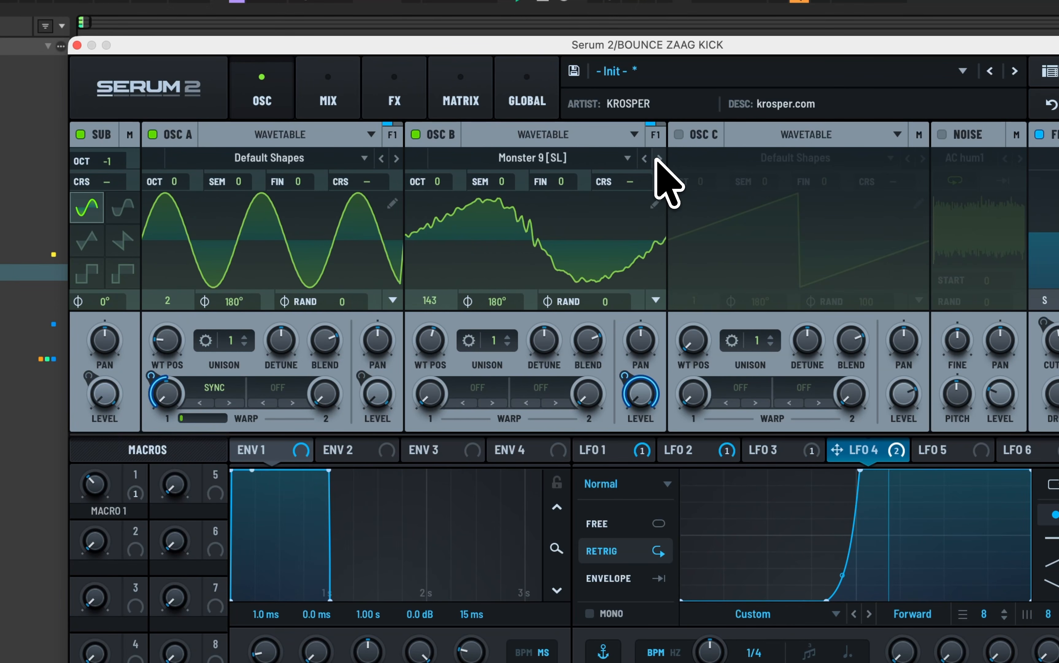
{"action": "left_click_drag", "start_coordinate": [438, 341], "coordinate": [426, 409]}
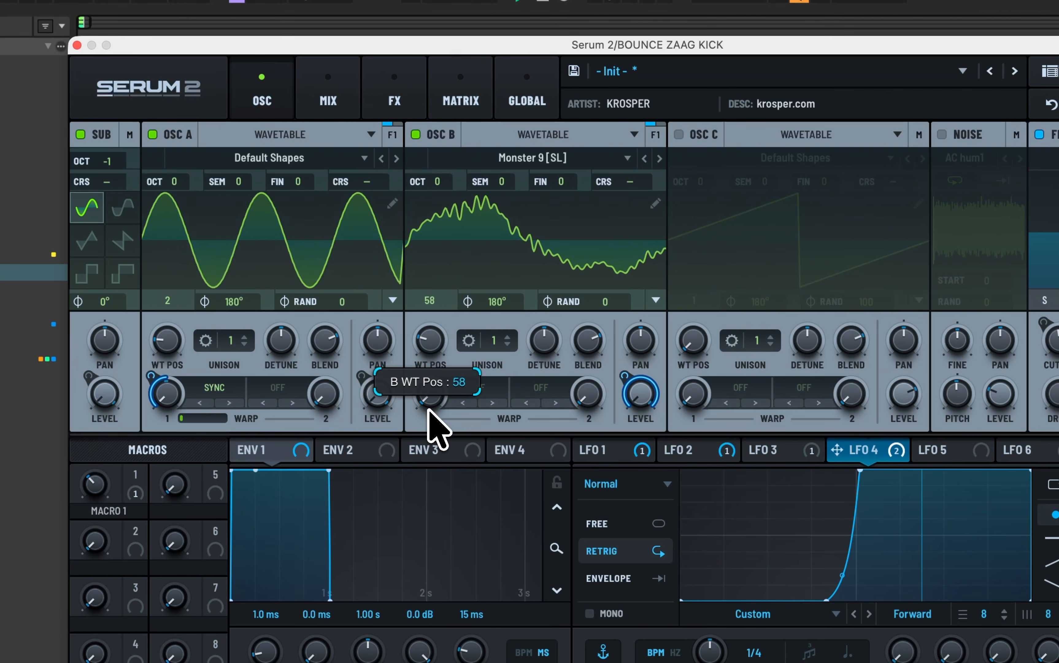
{"action": "left_click_drag", "start_coordinate": [443, 354], "coordinate": [504, 254]}
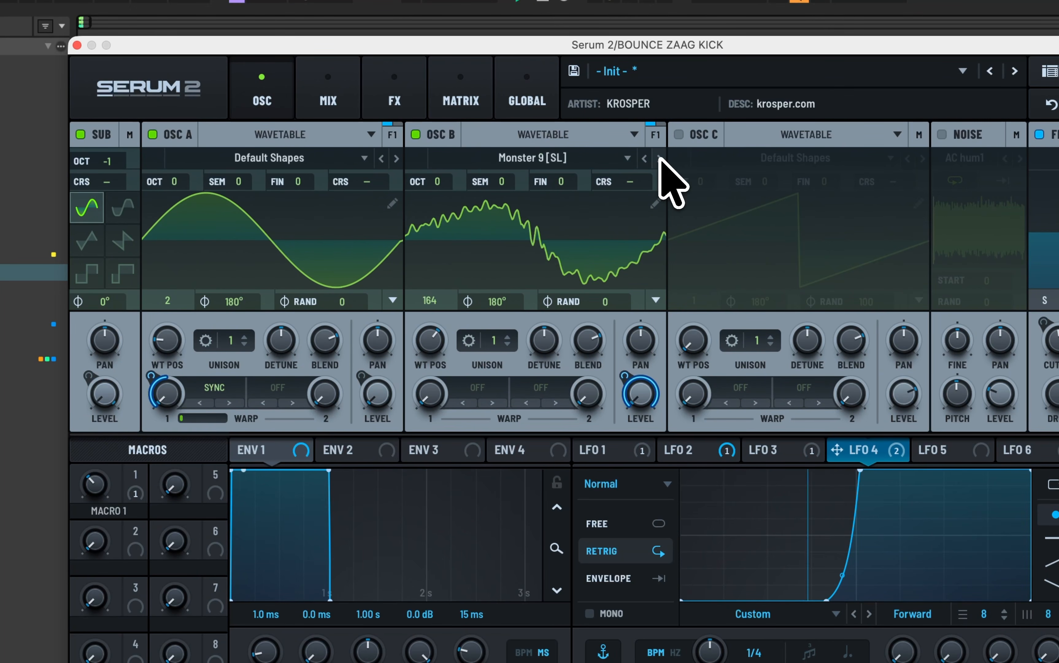
Step: Browse OSC B's wavetables forward to Reesey Mess 5 [SL] and lower Macro 1
{"action": "left_click", "coordinate": [660, 159]}
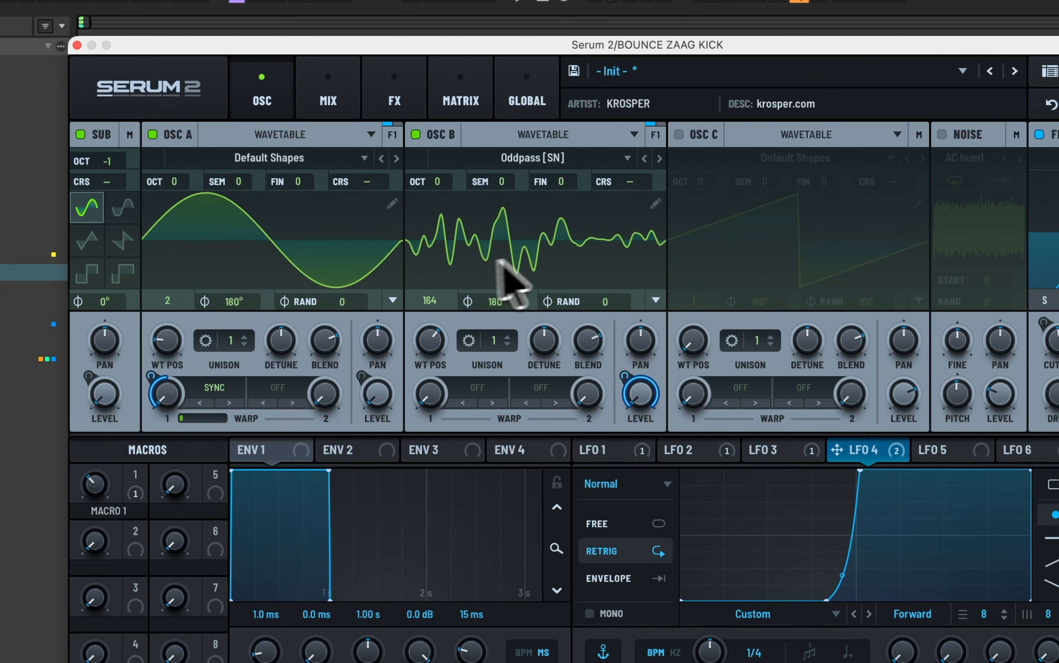
{"action": "left_click", "coordinate": [660, 159]}
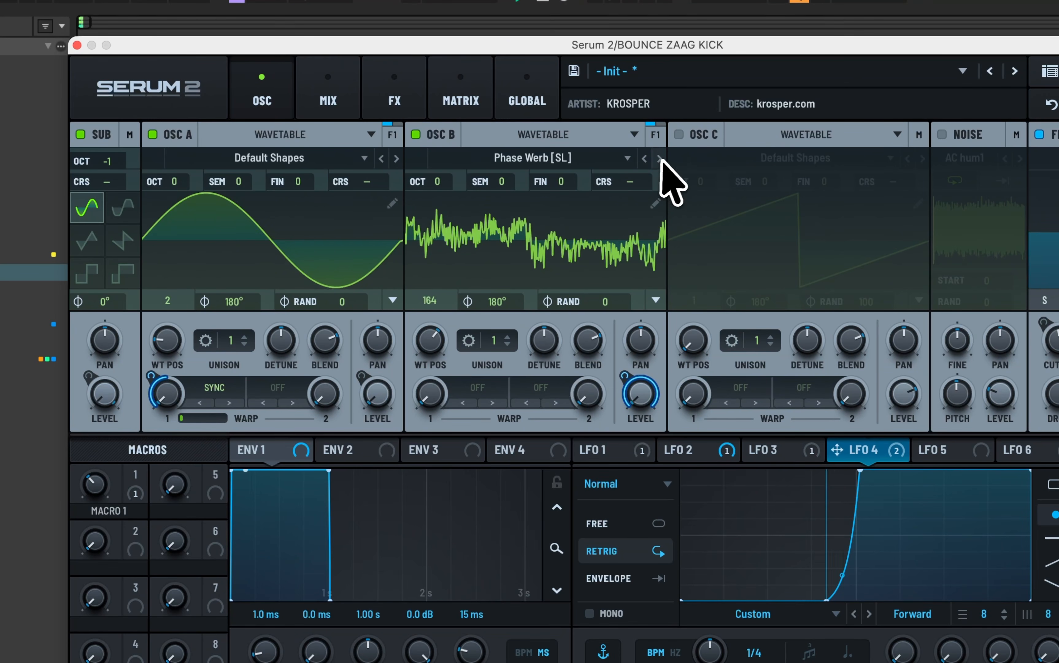
{"action": "left_click", "coordinate": [660, 159]}
{"action": "left_click", "coordinate": [659, 159]}
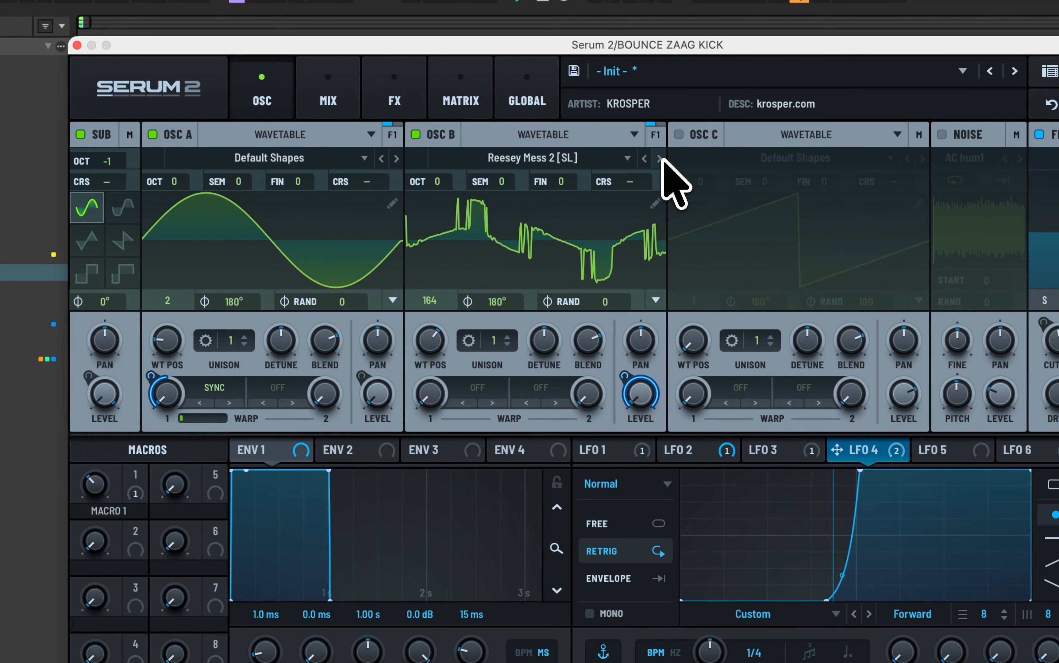
{"action": "left_click", "coordinate": [660, 159]}
{"action": "left_click", "coordinate": [660, 158]}
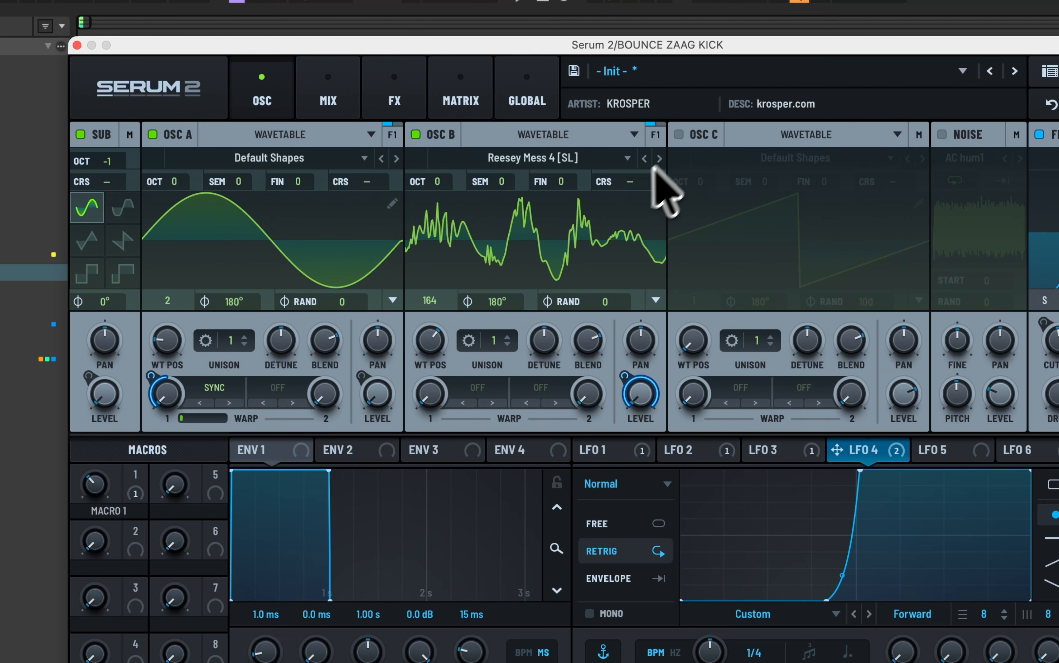
{"action": "left_click", "coordinate": [660, 158]}
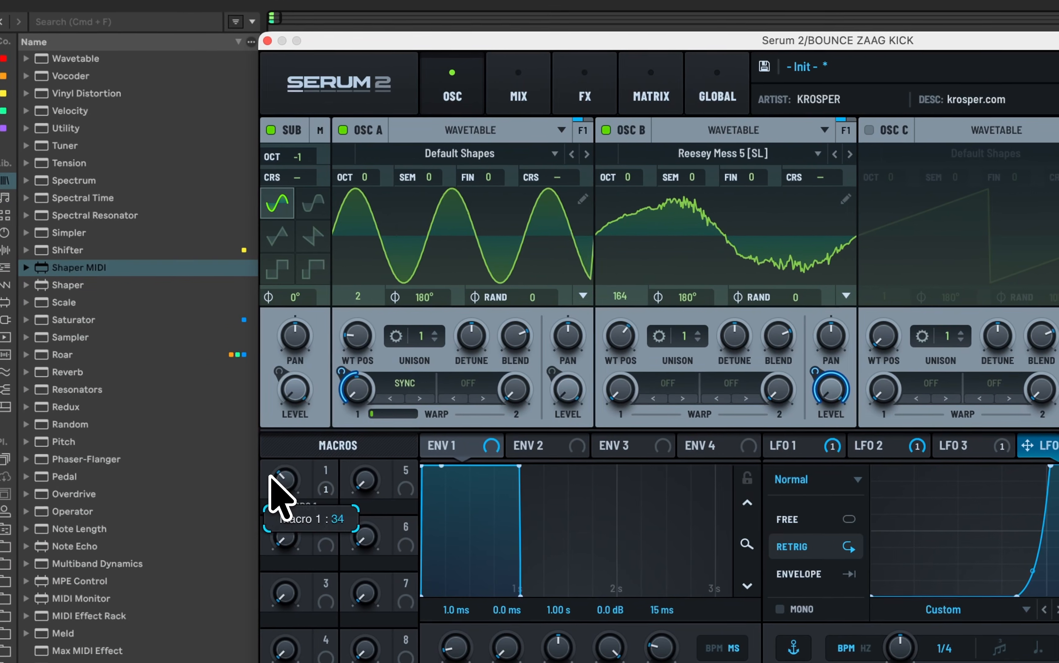
{"action": "left_click_drag", "start_coordinate": [84, 480], "coordinate": [83, 506]}
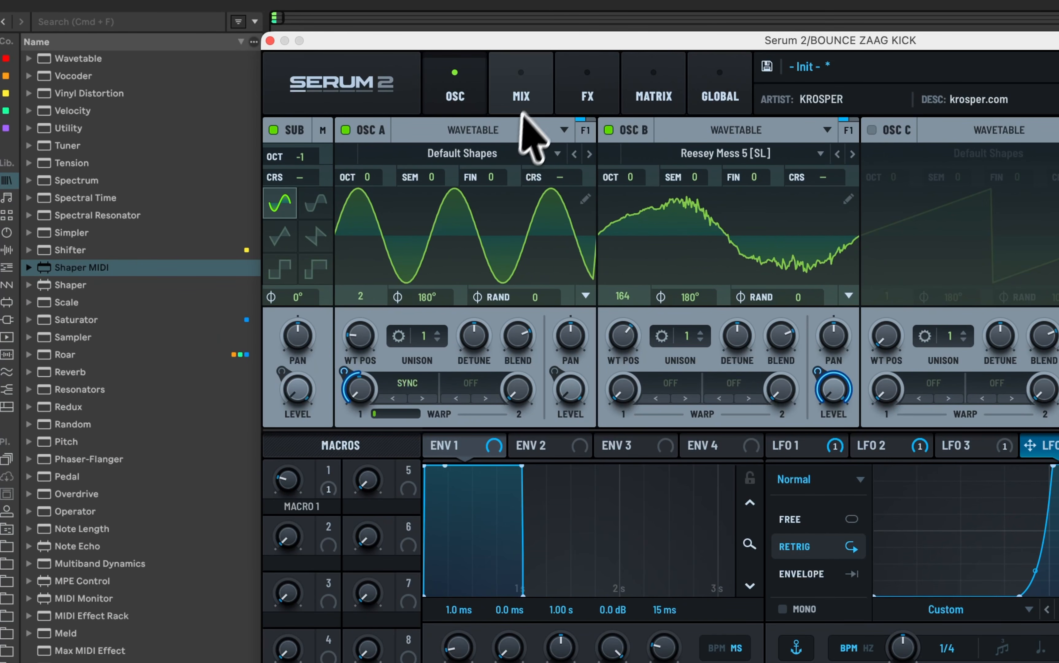